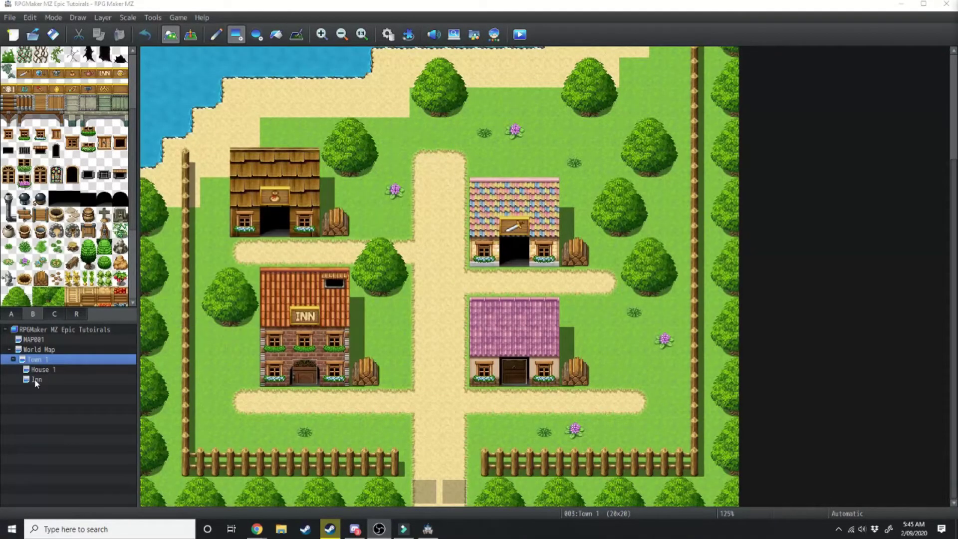
- Show the Inn interior map, comparing it briefly with Town 1 first
left_click(34, 379)
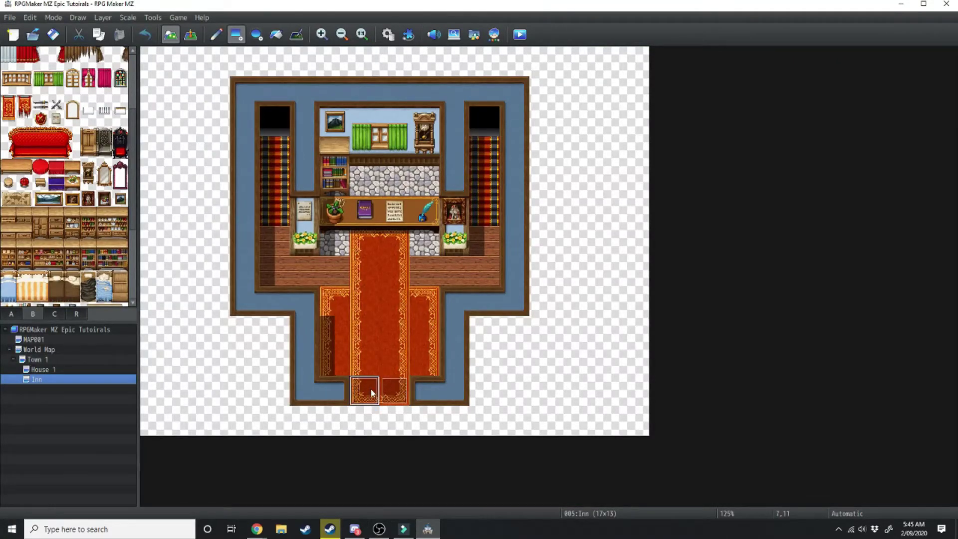
left_click(40, 360)
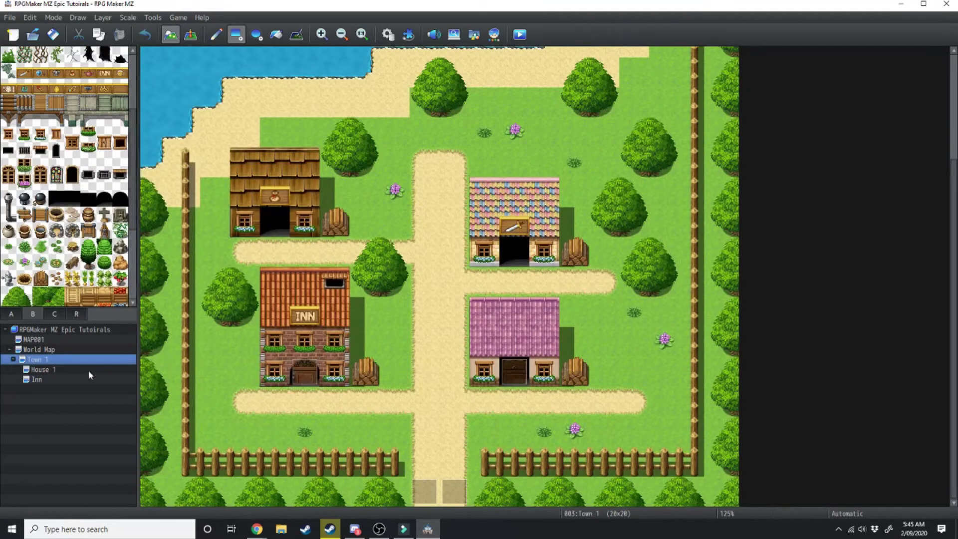
left_click(35, 379)
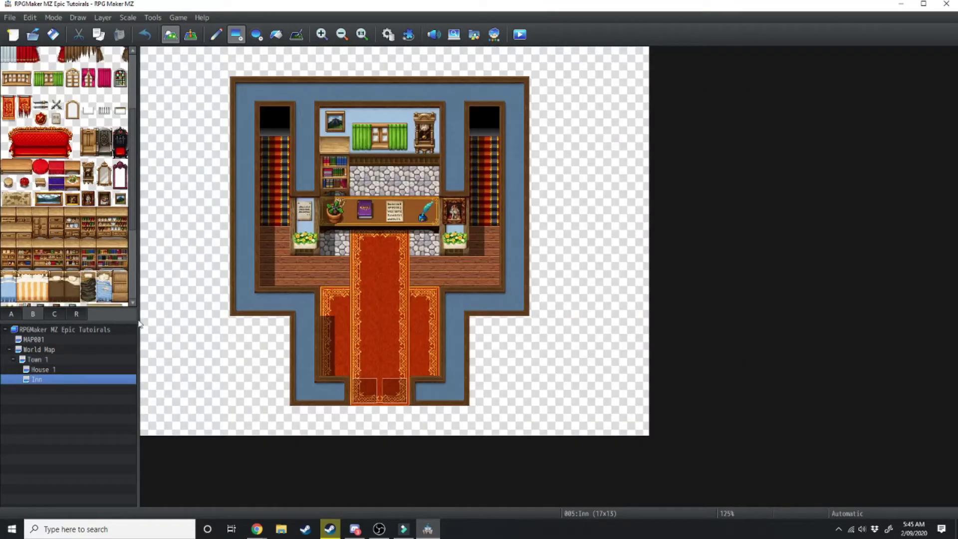
- In Event mode, add a quick Inn event behind the counter: People1 innkeeper, price 30 gold
left_click(190, 34)
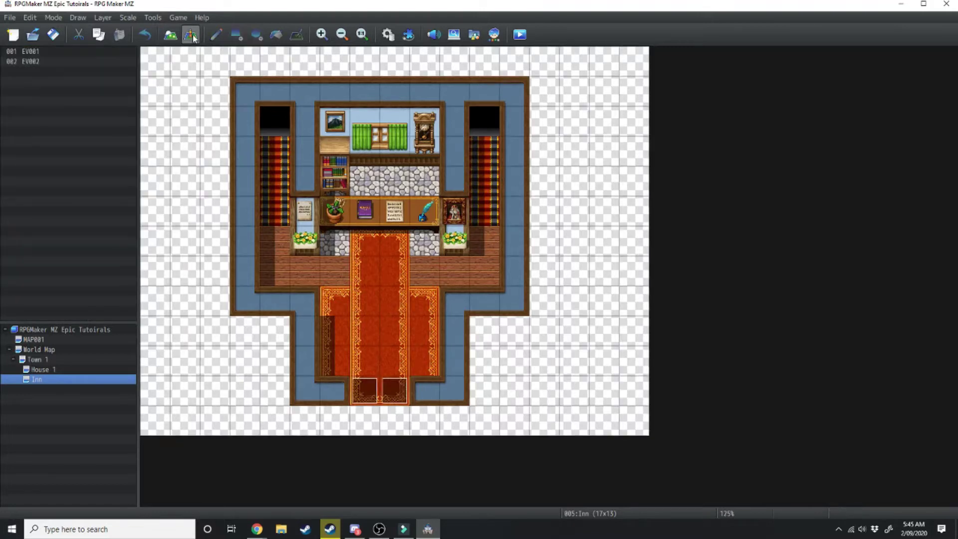
right_click(397, 185)
mouse_move(479, 318)
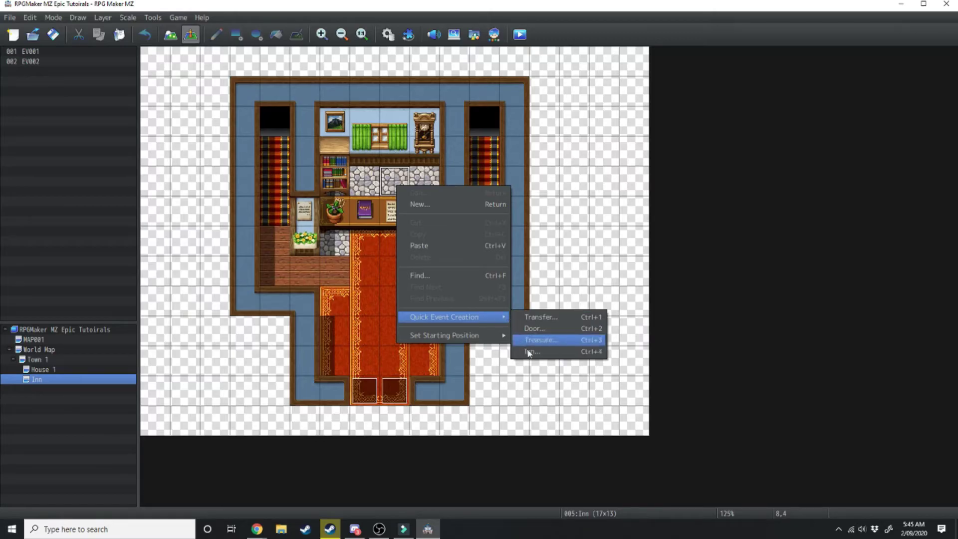
left_click(532, 352)
double_click(465, 275)
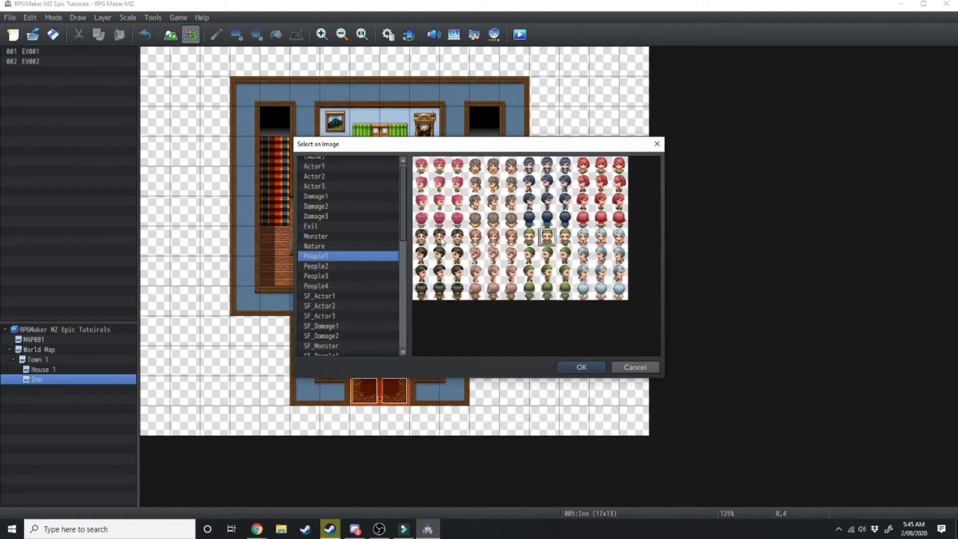
left_click(498, 240)
double_click(499, 242)
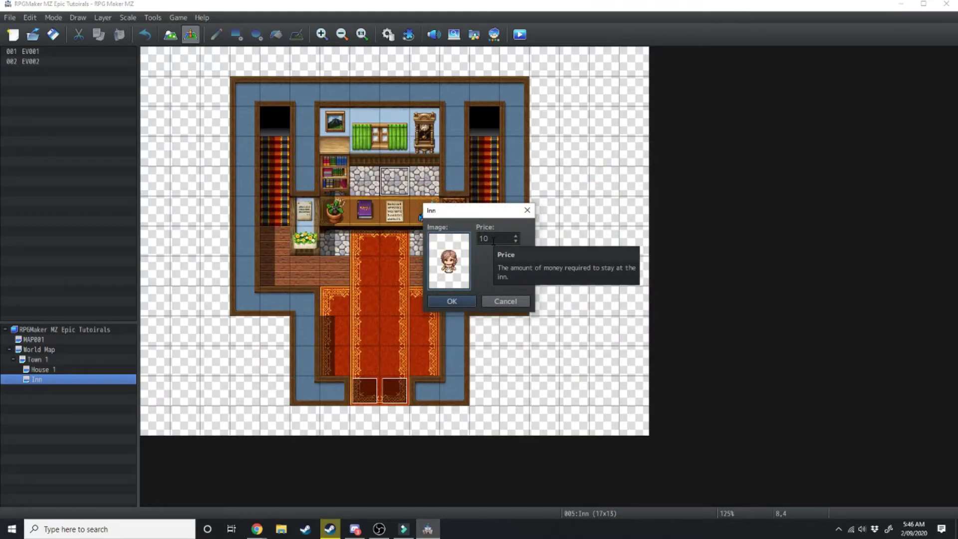
double_click(466, 255)
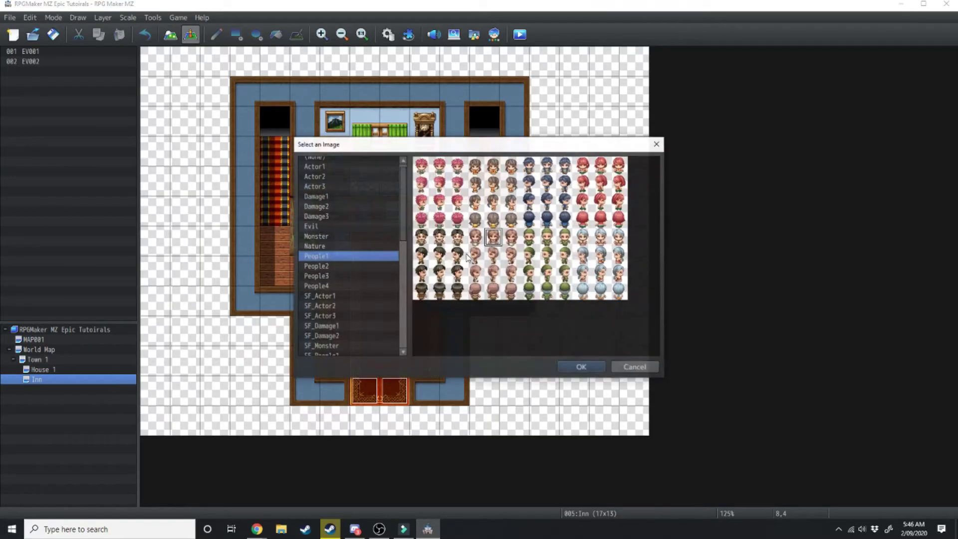
key("Escape")
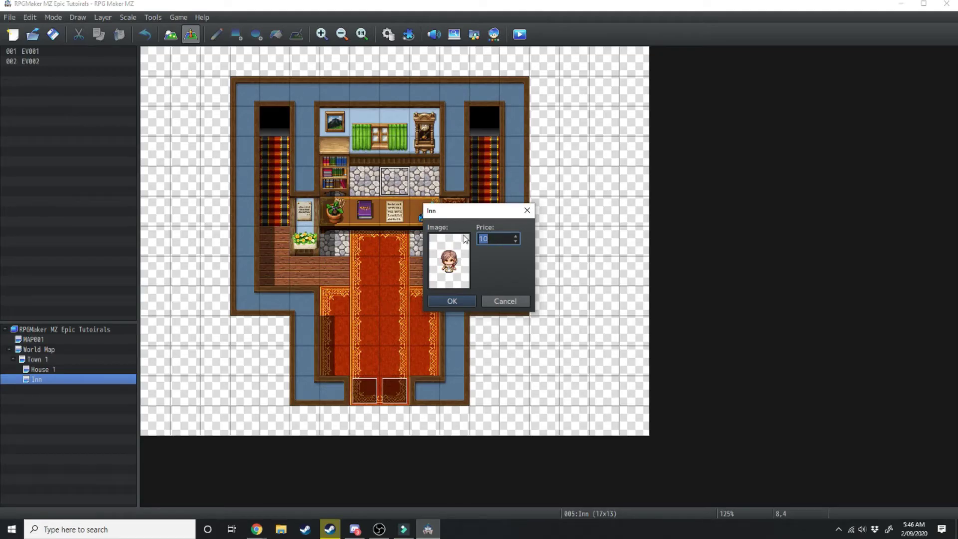
type("30")
left_click(459, 301)
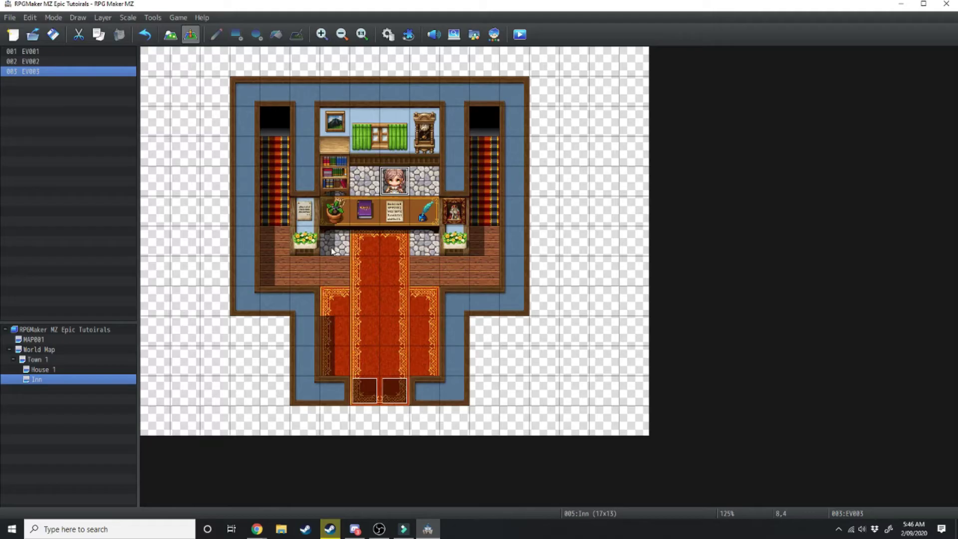
double_click(389, 185)
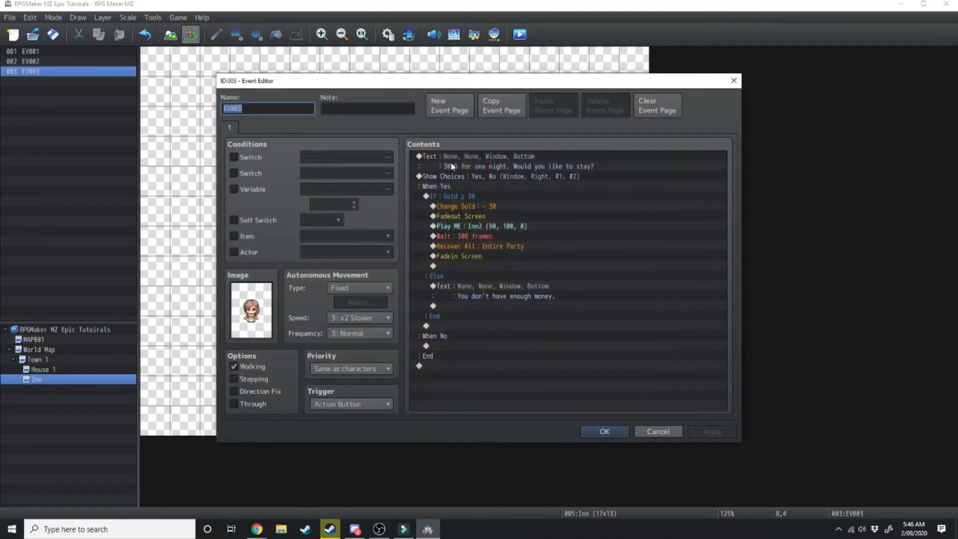
left_click(450, 162)
left_click(452, 186)
left_click(454, 206)
left_click(453, 246)
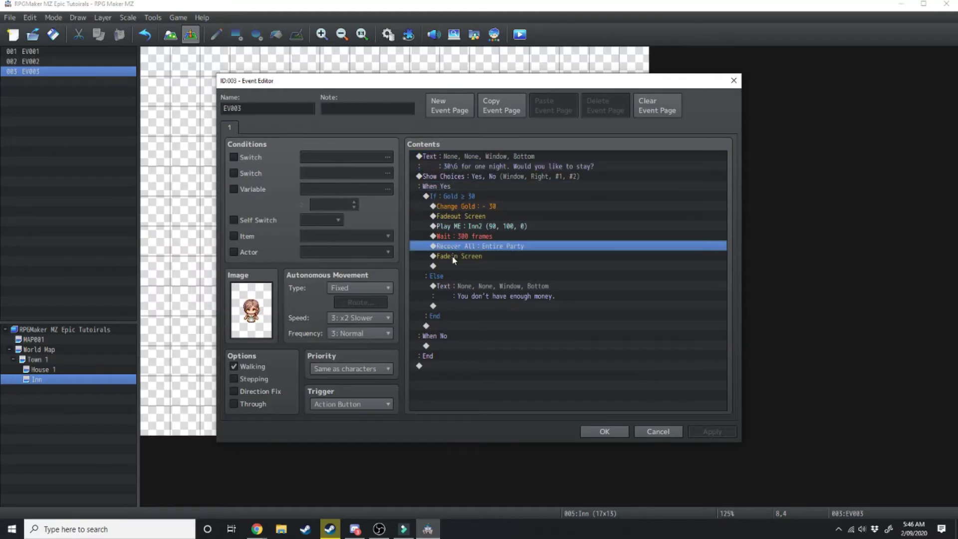
left_click(454, 257)
left_click(450, 295)
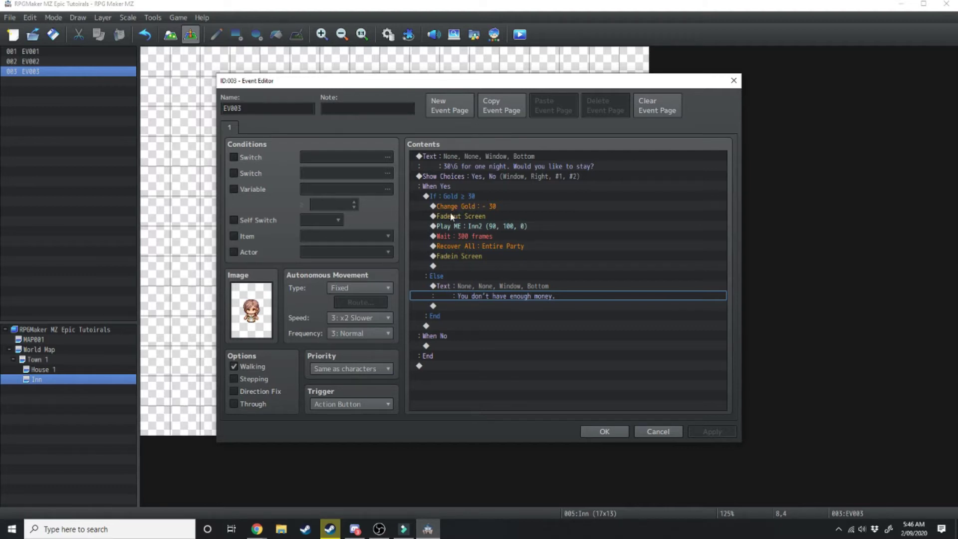
- Close the innkeeper event settings and dismiss a stray event context menu
left_click(605, 432)
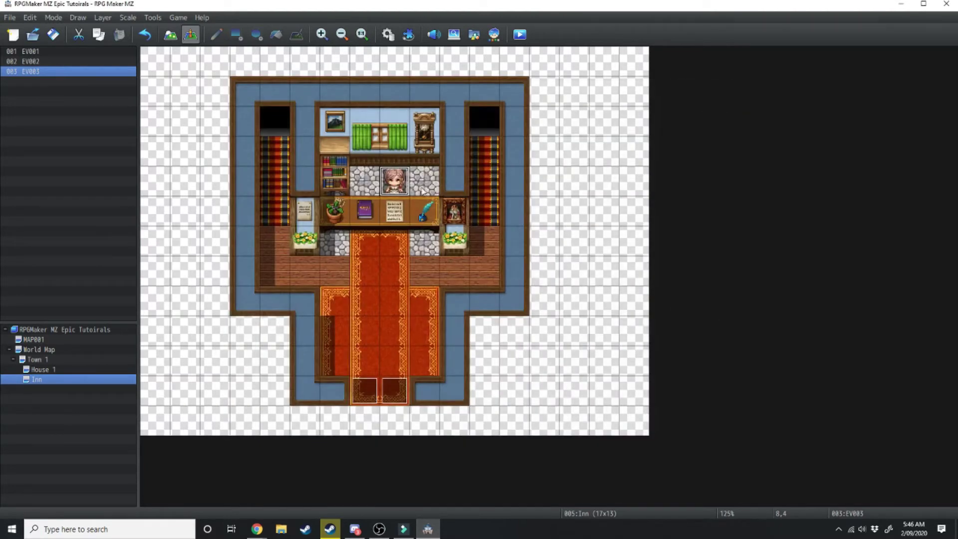
right_click(423, 190)
mouse_move(483, 310)
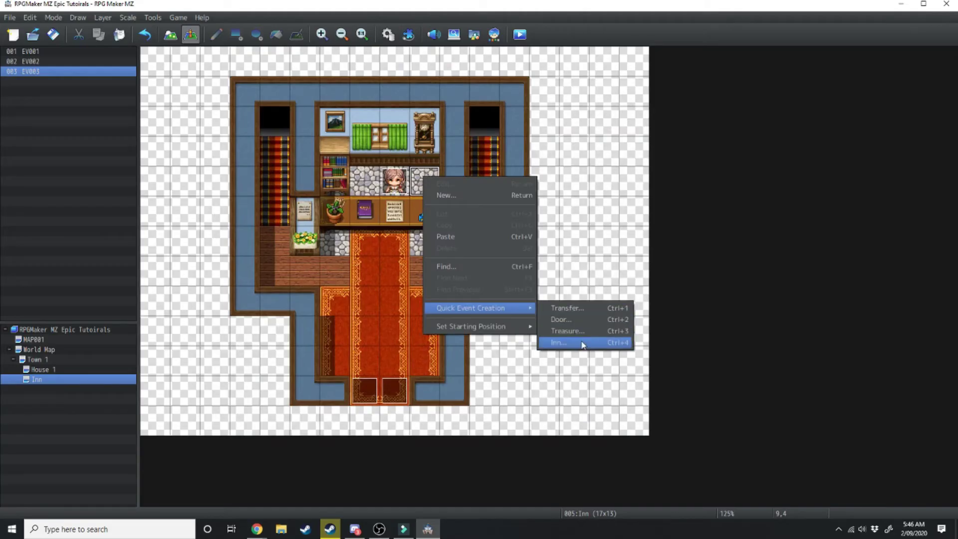
left_click(583, 344)
- Create a quick Treasure chest holding 50 gold on the tile left of the counter
right_click(340, 248)
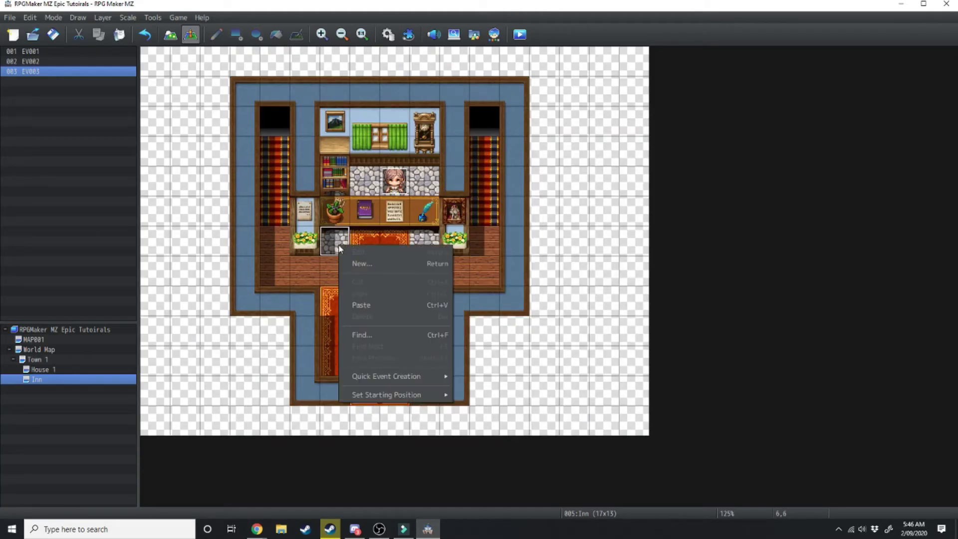
mouse_move(420, 376)
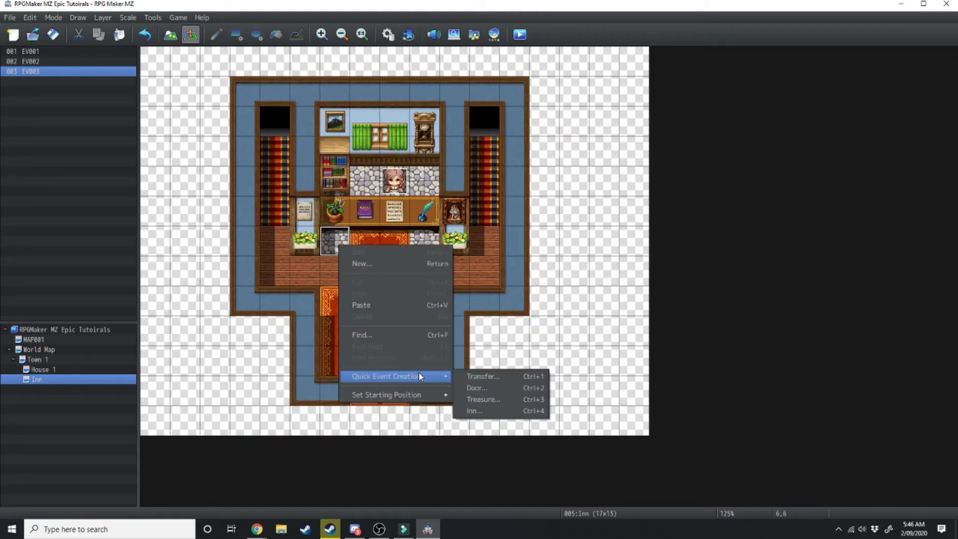
left_click(486, 399)
double_click(494, 238)
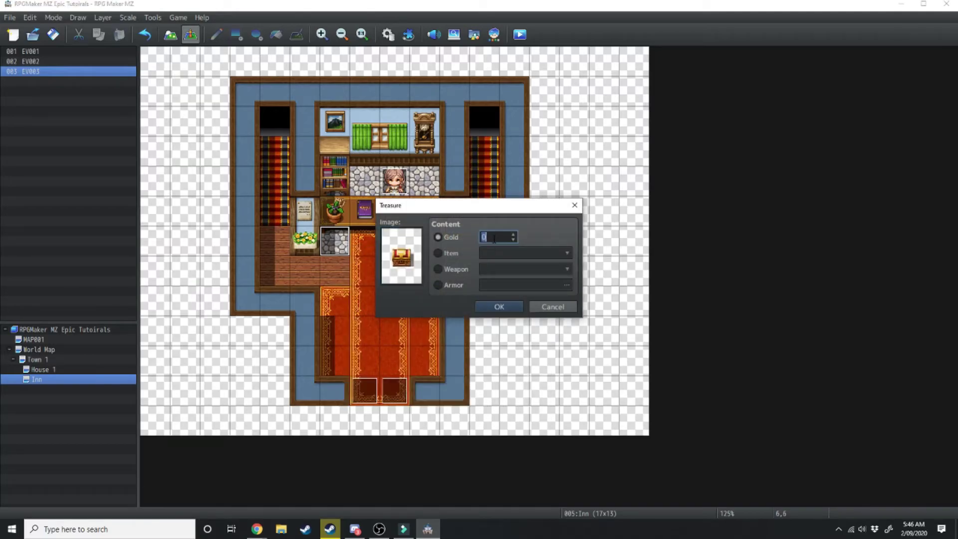
type("50")
left_click(497, 304)
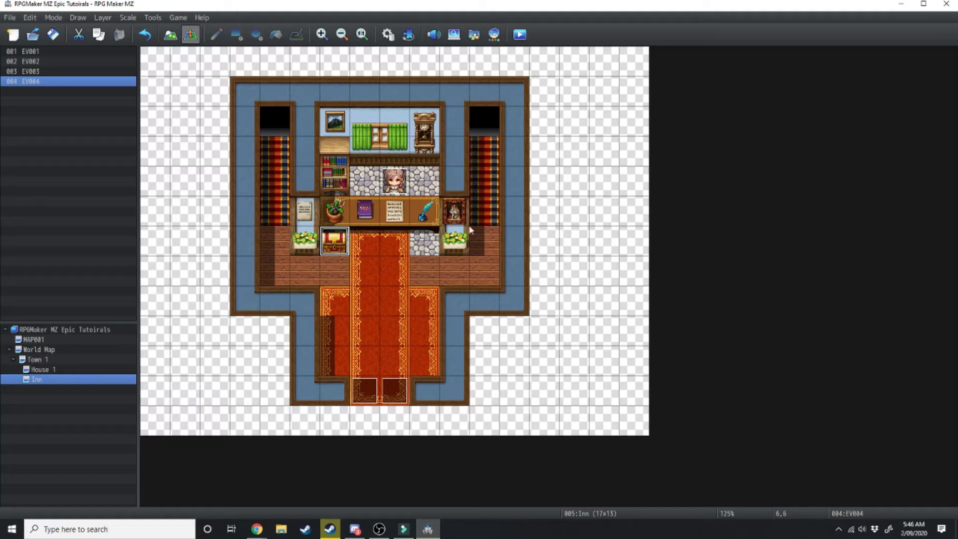
- Playtest the Inn, try staying the night without enough money, and check the party's gold
left_click(520, 34)
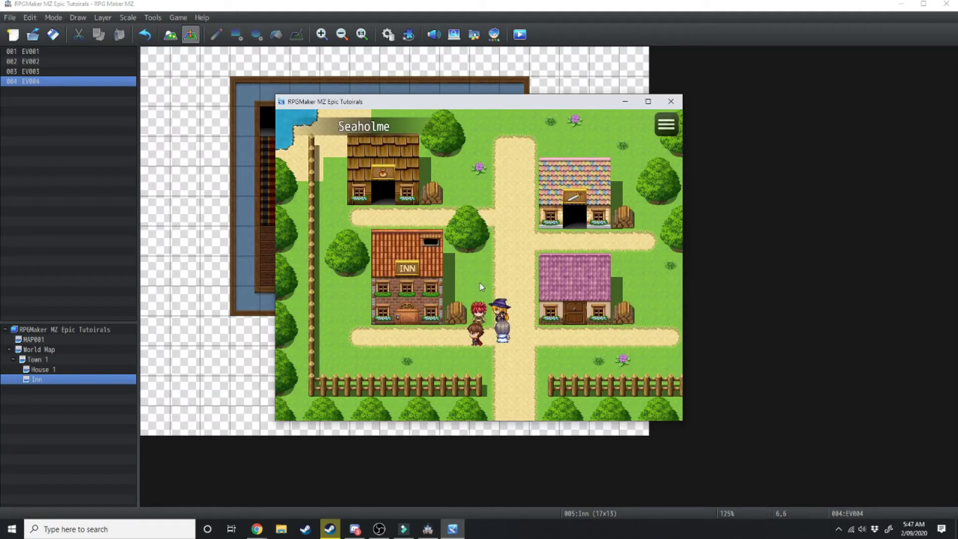
key("Up")
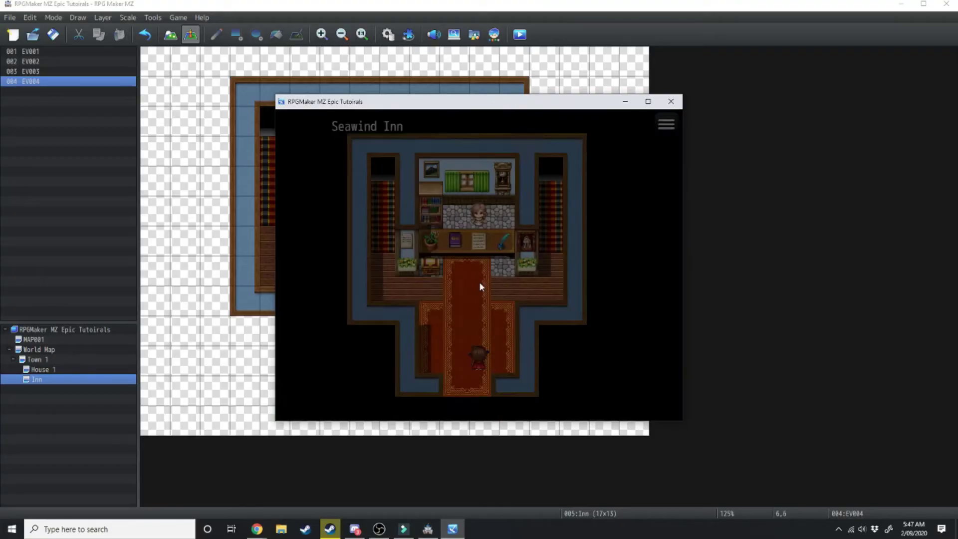
left_click(479, 281)
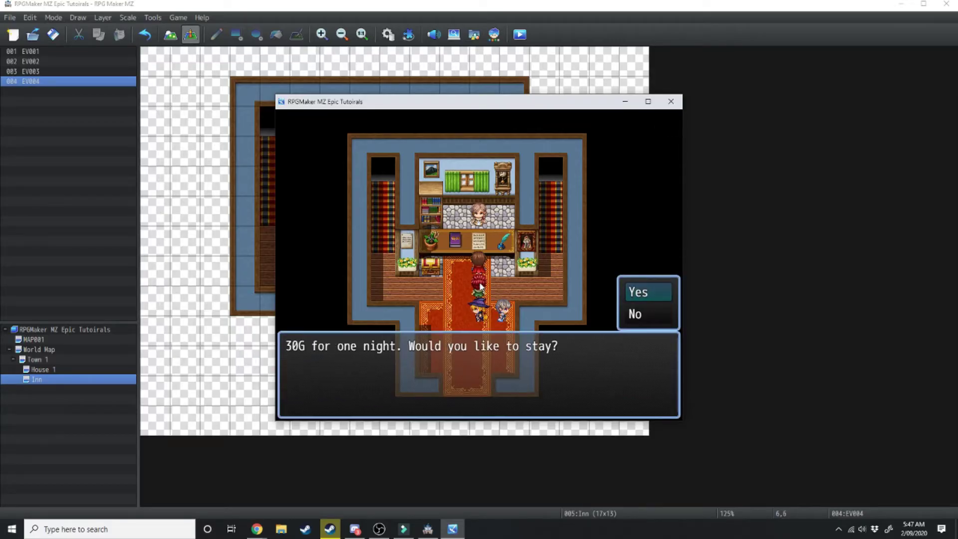
key("Return")
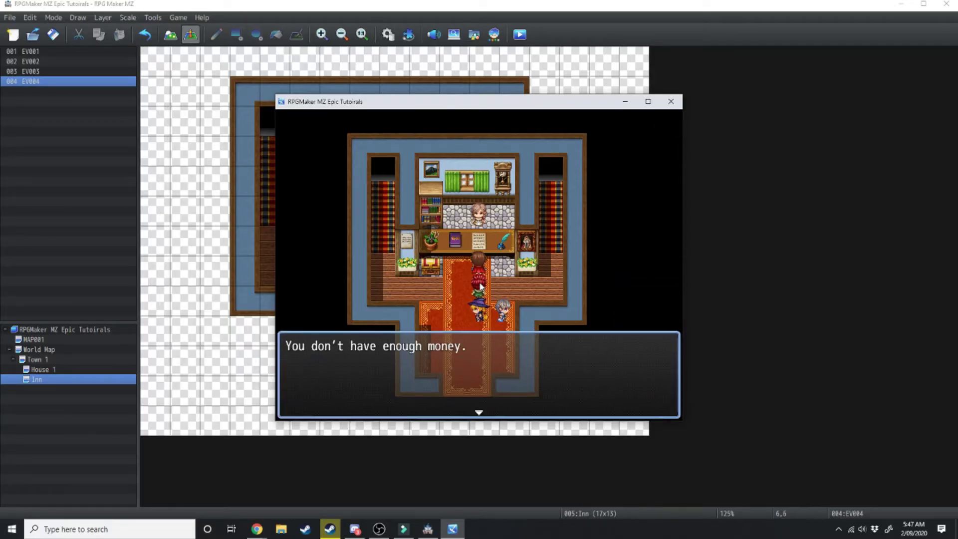
key("Return")
key("Escape")
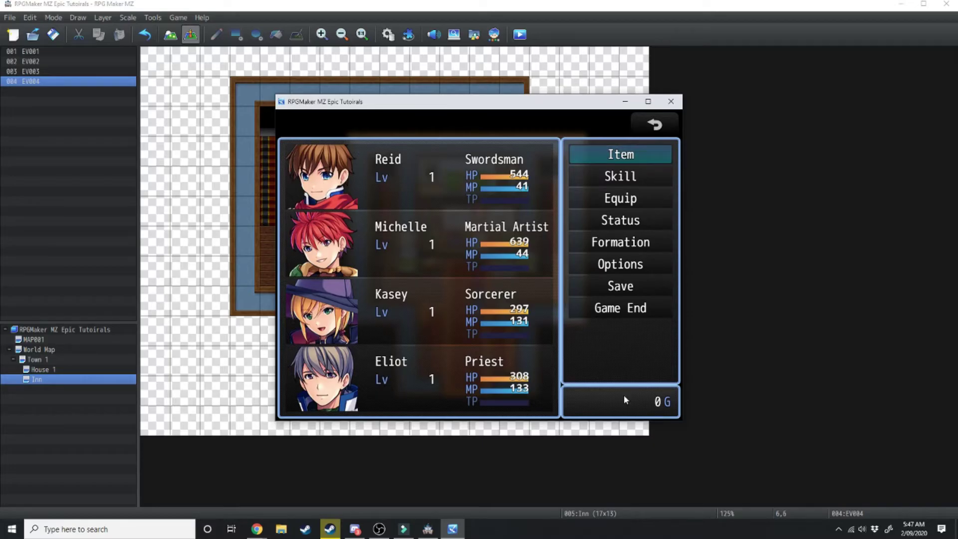
key("Escape")
- Open the treasure chest for gold, stay the night at the inn, then open the game menu
key("Down")
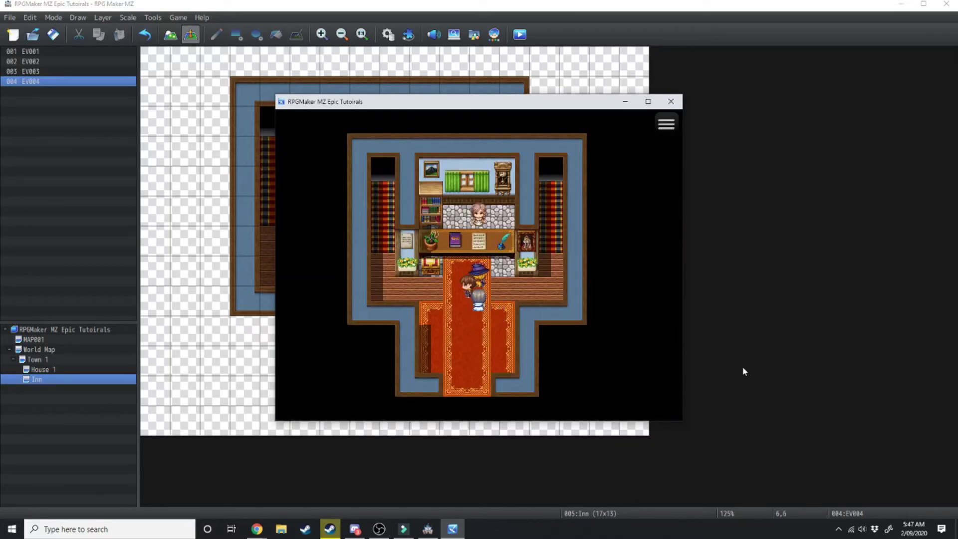
key("Left")
key("Left")
key("Up")
key("Return")
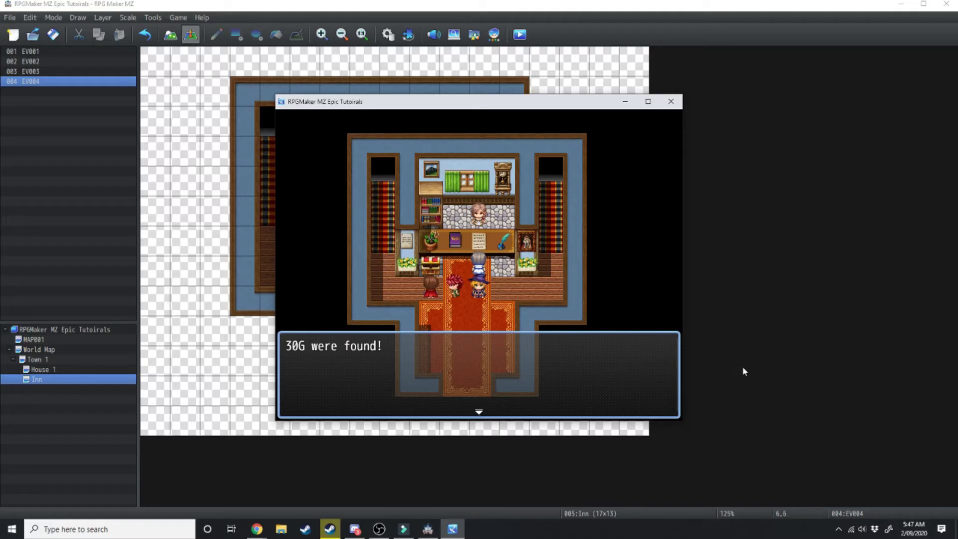
key("Return")
key("Down")
key("Left")
key("Left")
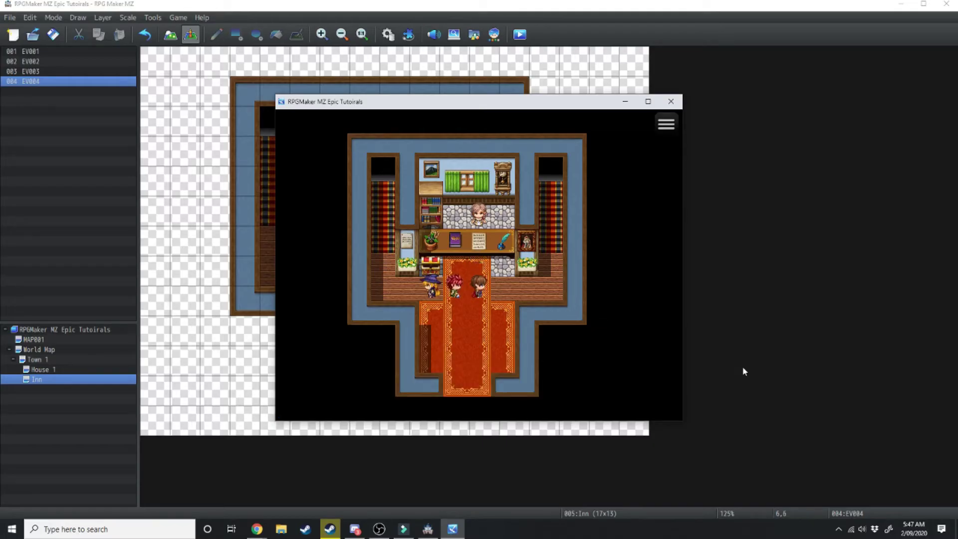
key("Return")
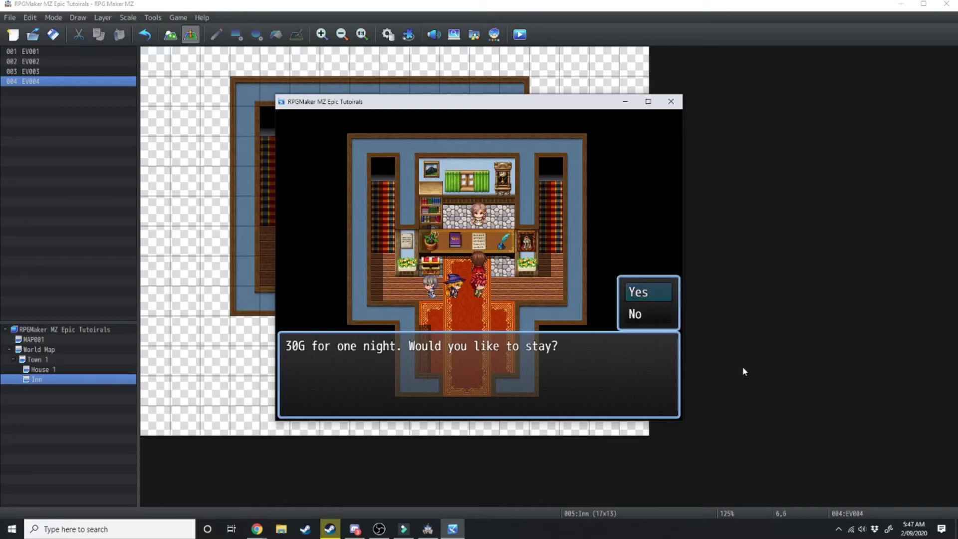
key("Return")
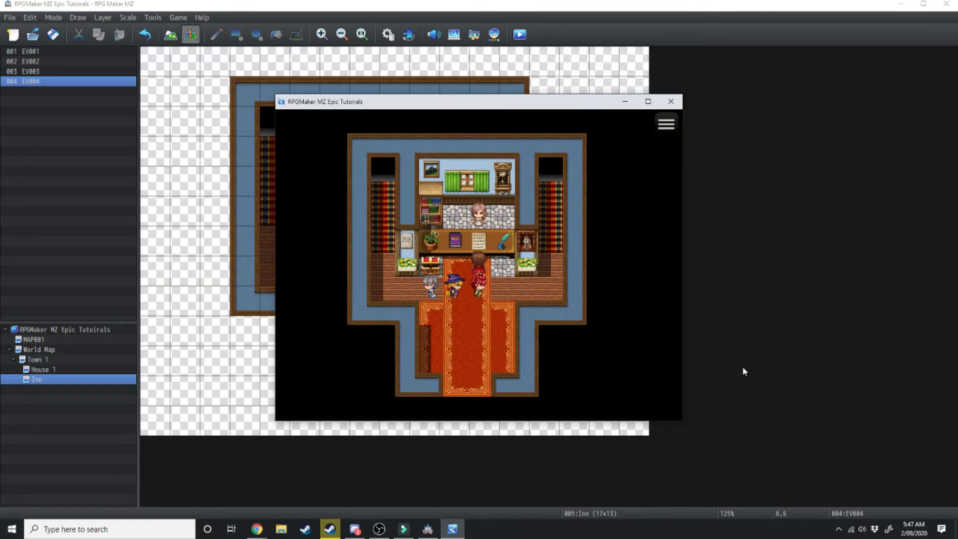
key("Escape")
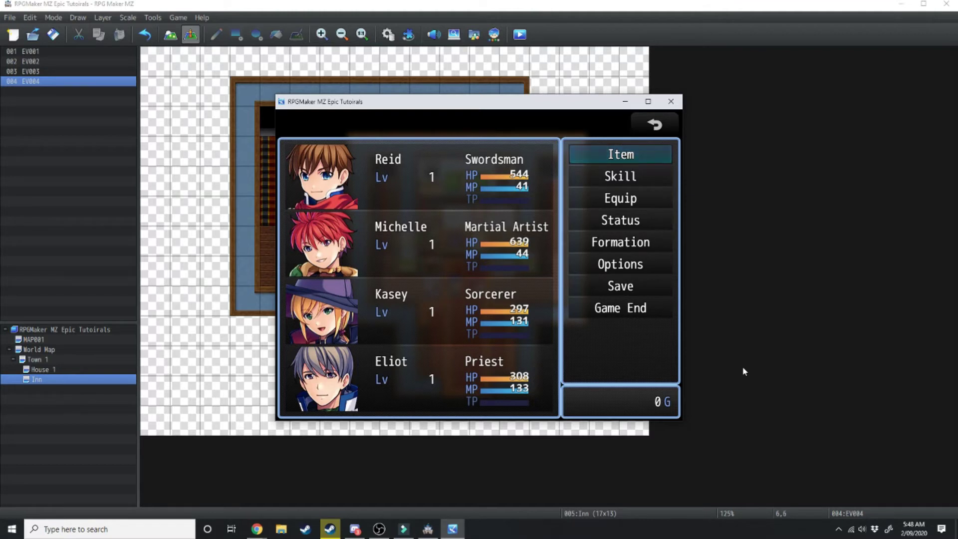
- Dismiss the leftover tile menu, return to the editor, and select Weapon Shop in the map tree
right_click(389, 250)
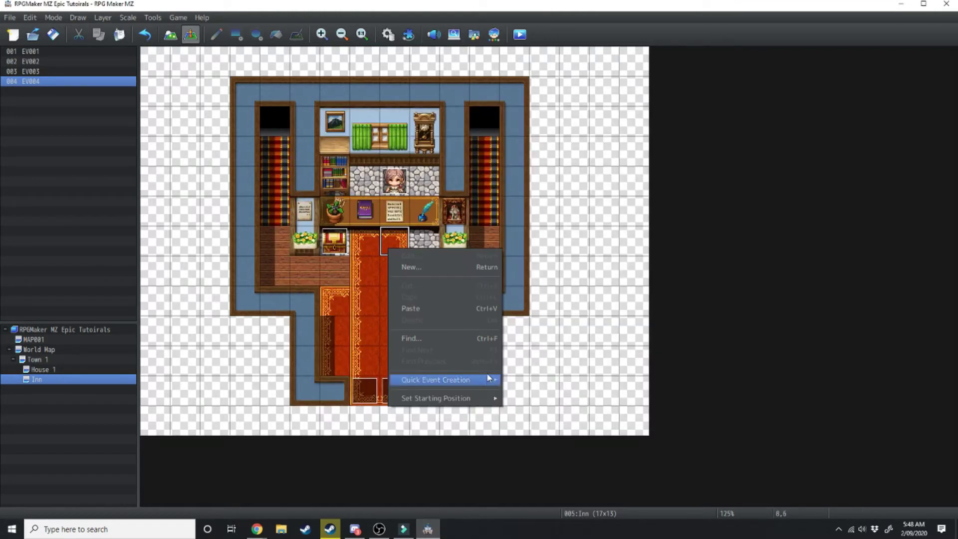
mouse_move(480, 381)
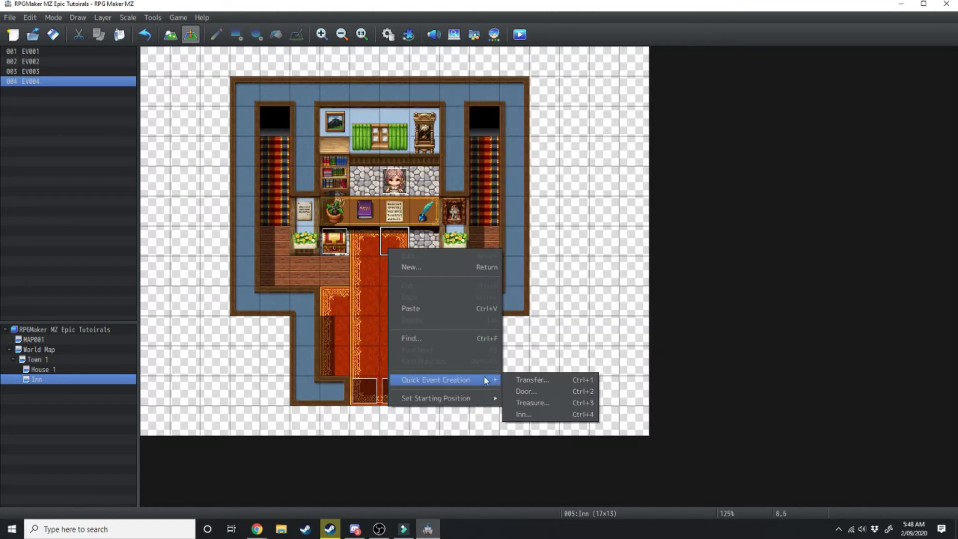
left_click(373, 254)
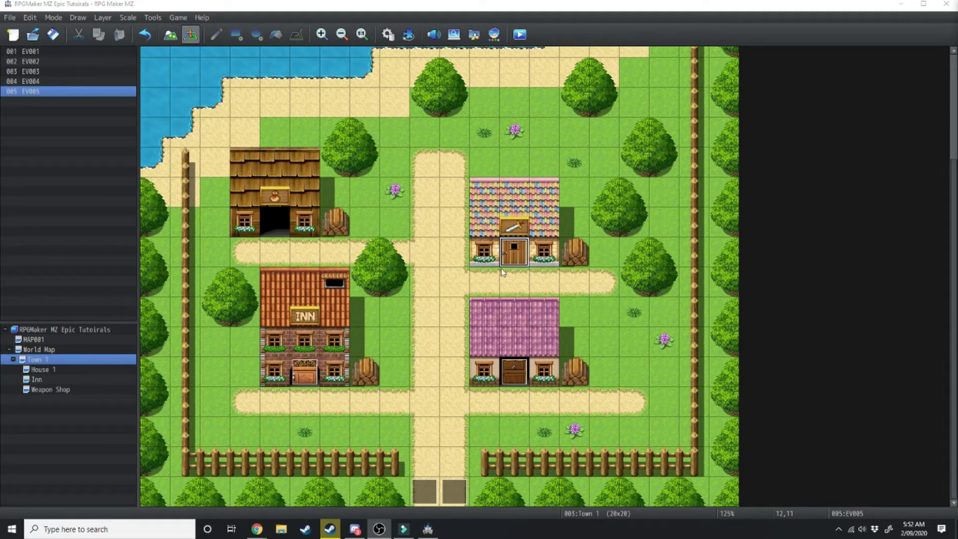
left_click(518, 263)
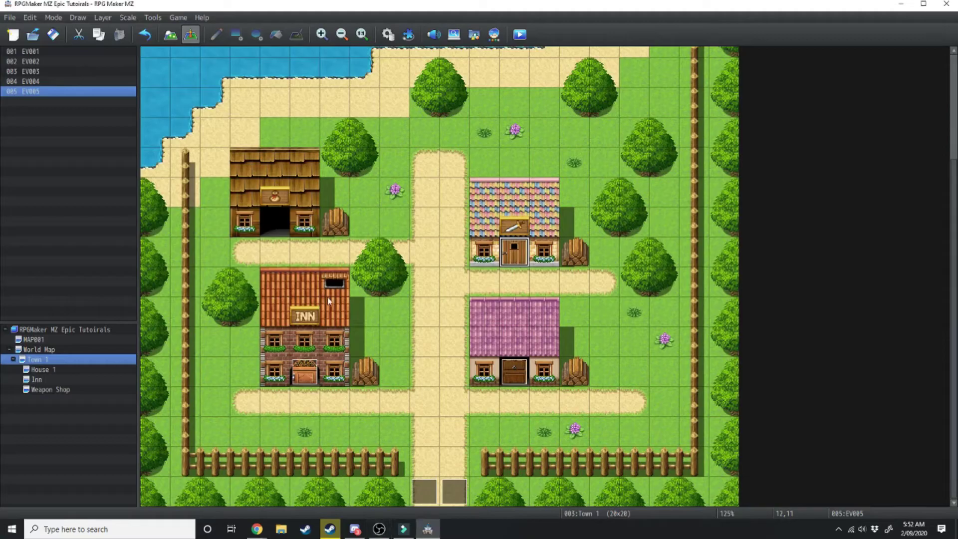
left_click(37, 388)
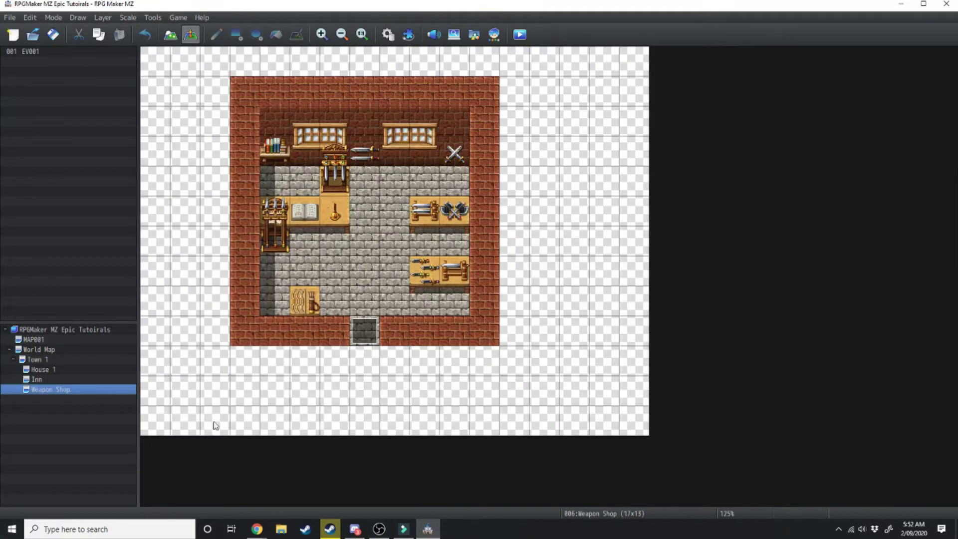
- Create a new event on the shop floor using a brown-haired People3 character as its image
double_click(304, 182)
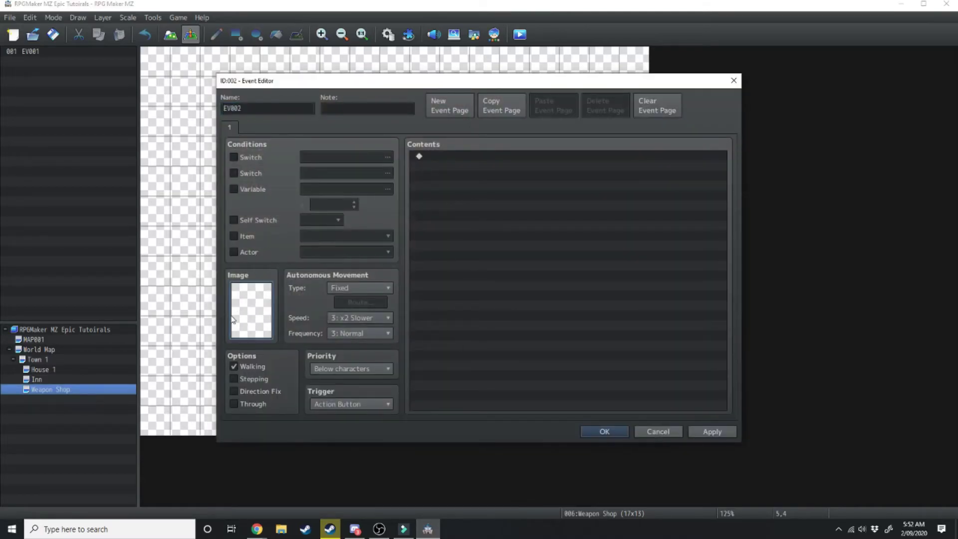
double_click(253, 313)
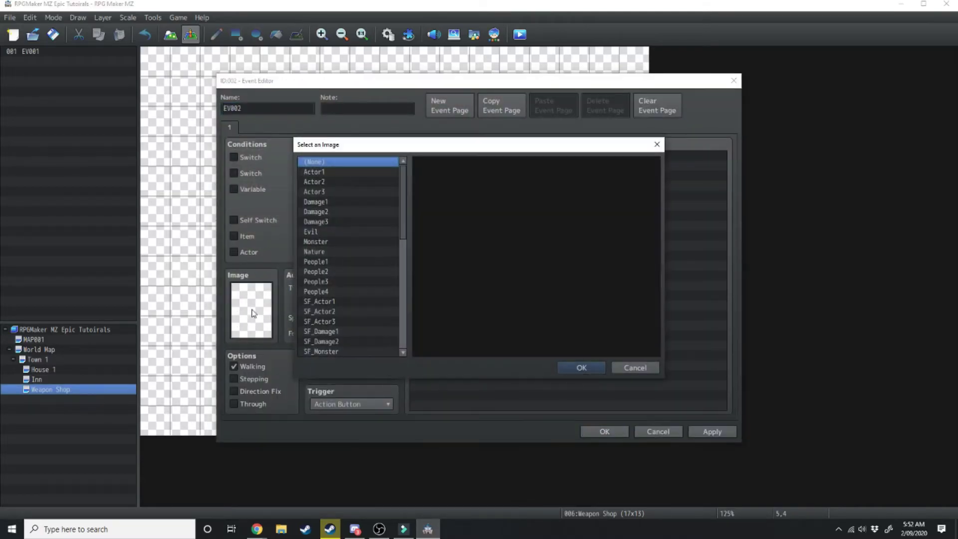
left_click(338, 175)
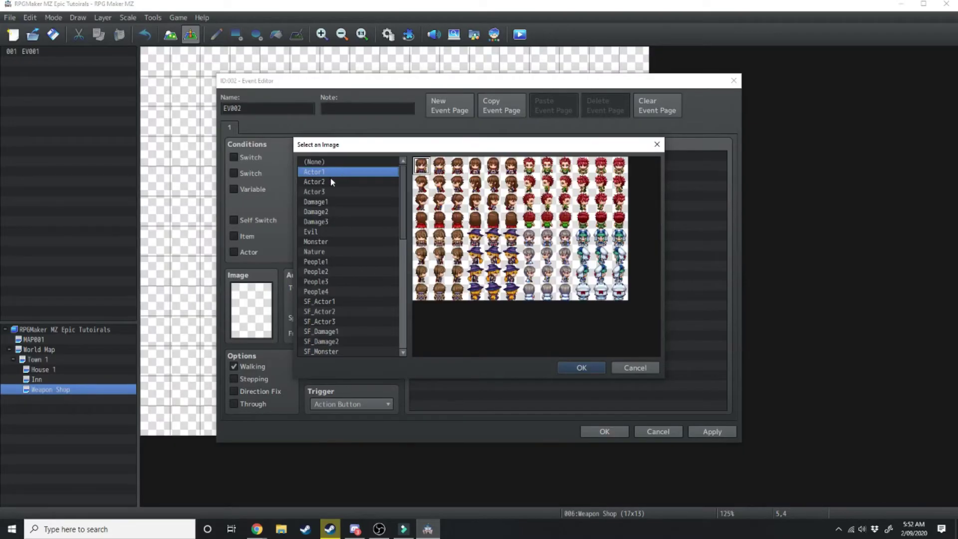
left_click(332, 182)
left_click(325, 192)
left_click(324, 262)
left_click(318, 271)
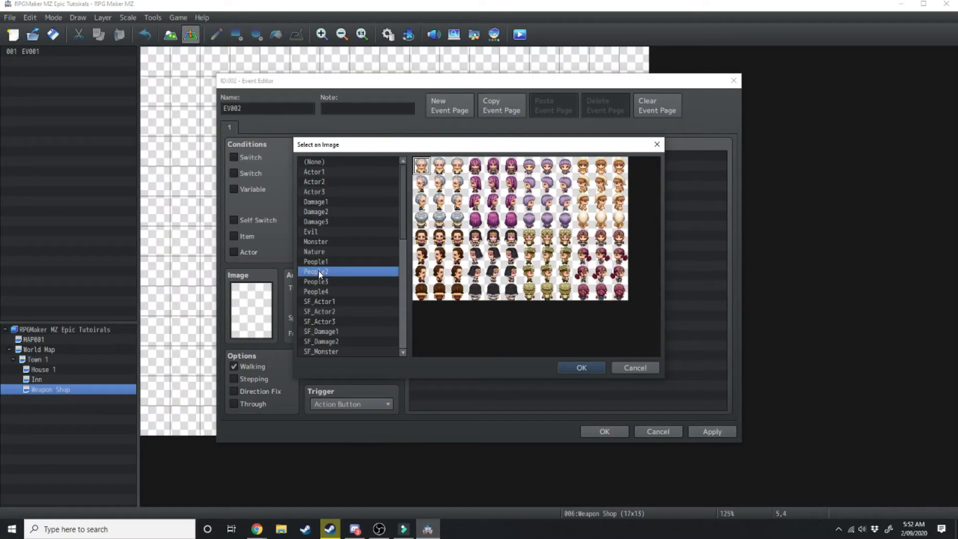
left_click(315, 281)
double_click(494, 239)
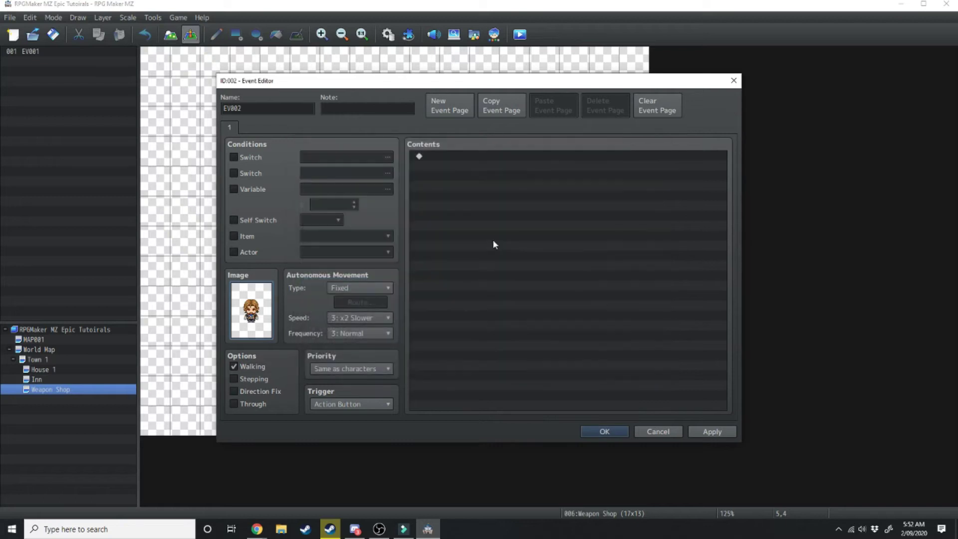
- Add the message 'Would you like to buy some weapons?' and begin a Show Choices command
double_click(430, 158)
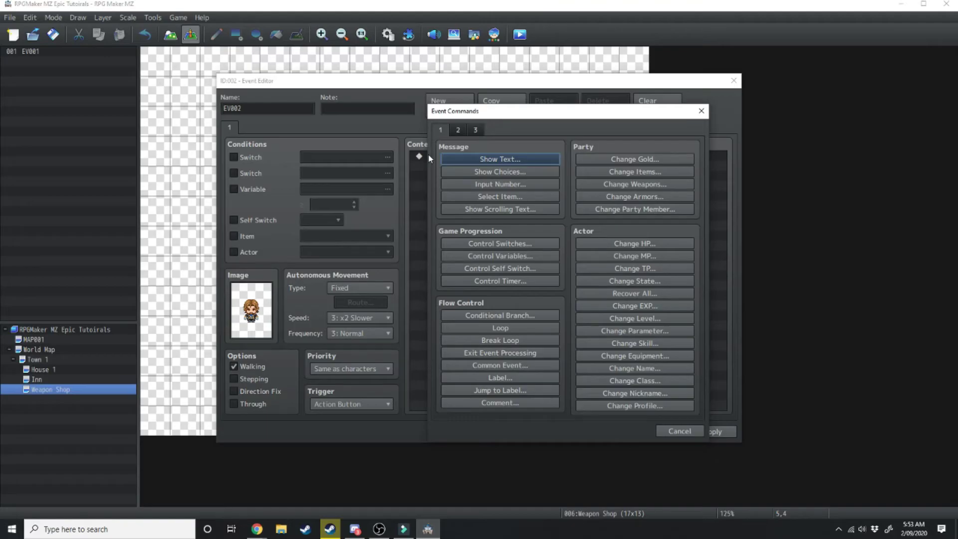
scroll(458, 130, "down", 2)
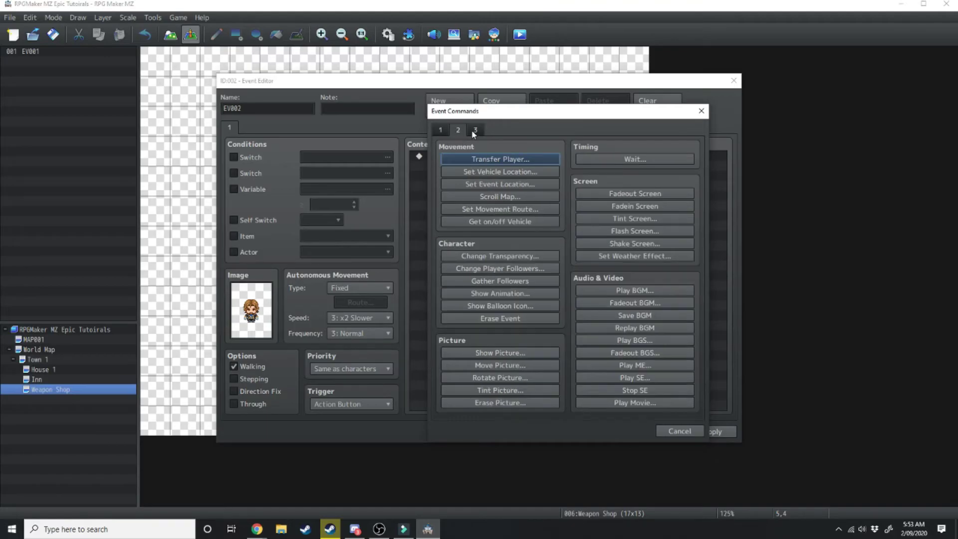
left_click(436, 131)
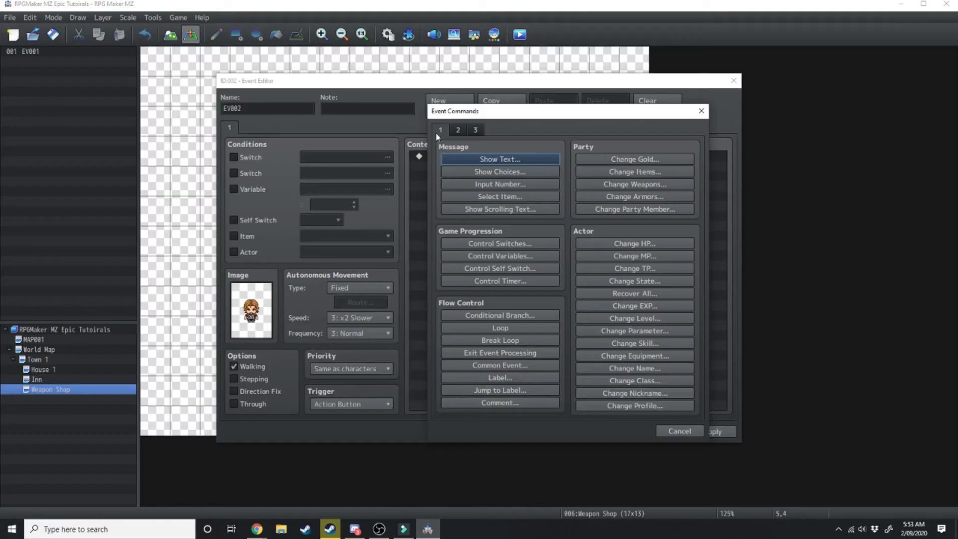
left_click(477, 160)
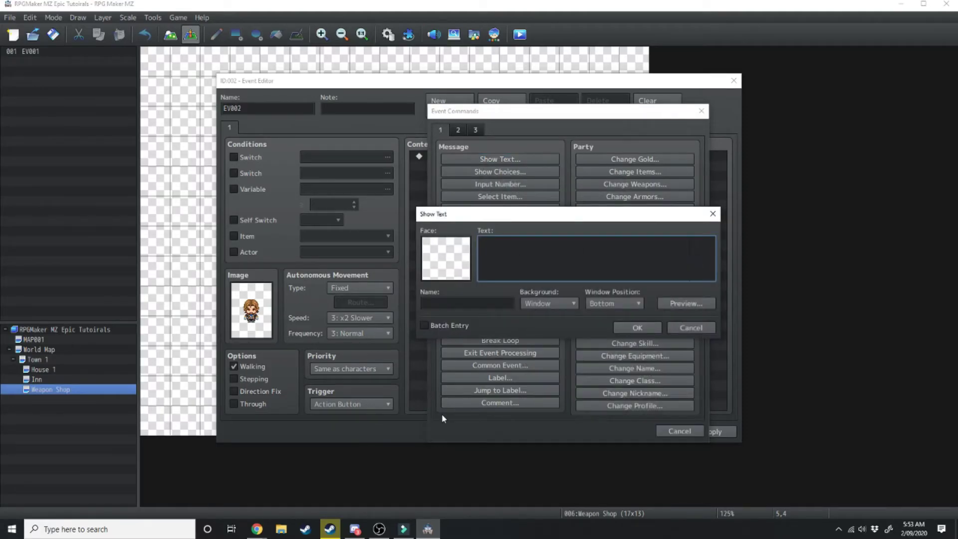
type("Would you like to buy some weapons?")
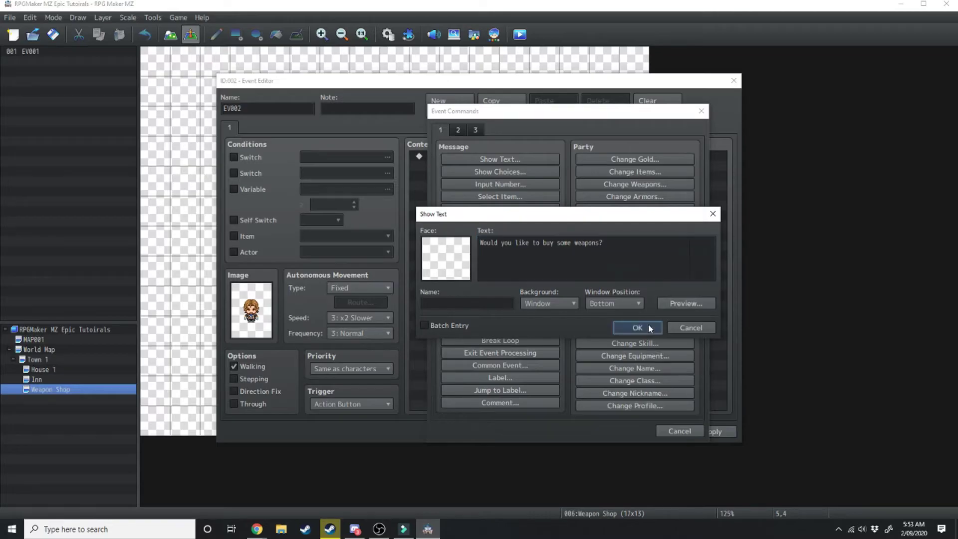
left_click(638, 327)
double_click(447, 178)
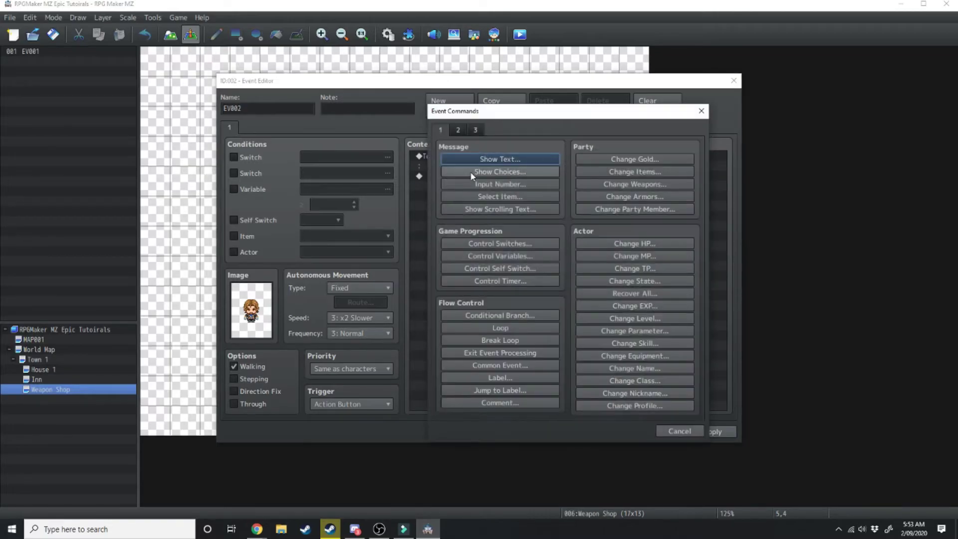
left_click(472, 173)
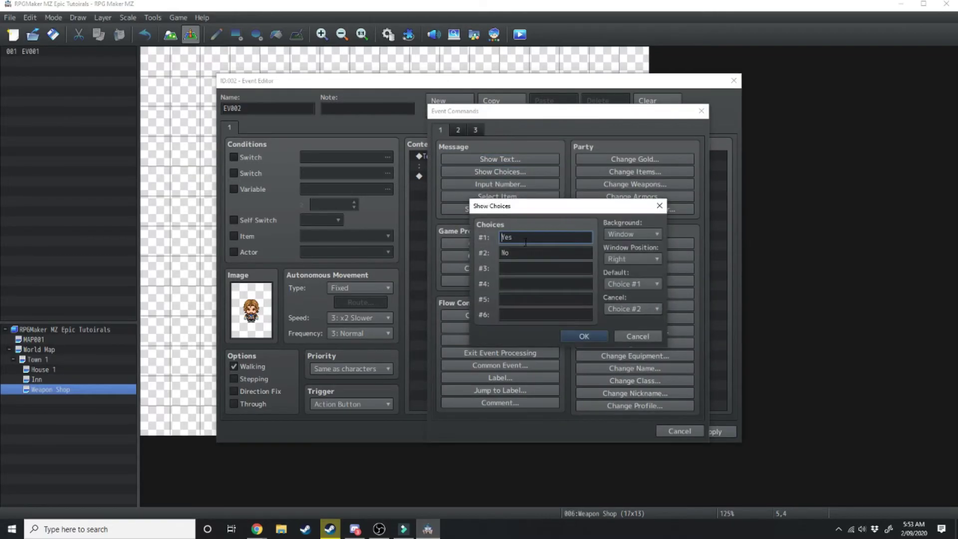
- Confirm the Yes/No choices and give the Yes branch a shop stocking Short Sword at standard price
key("Return")
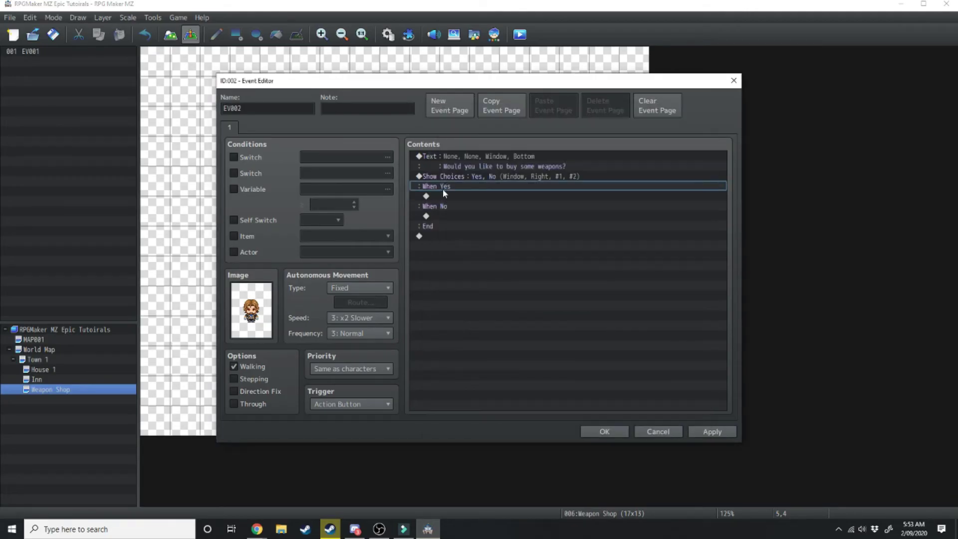
left_click(435, 197)
double_click(434, 200)
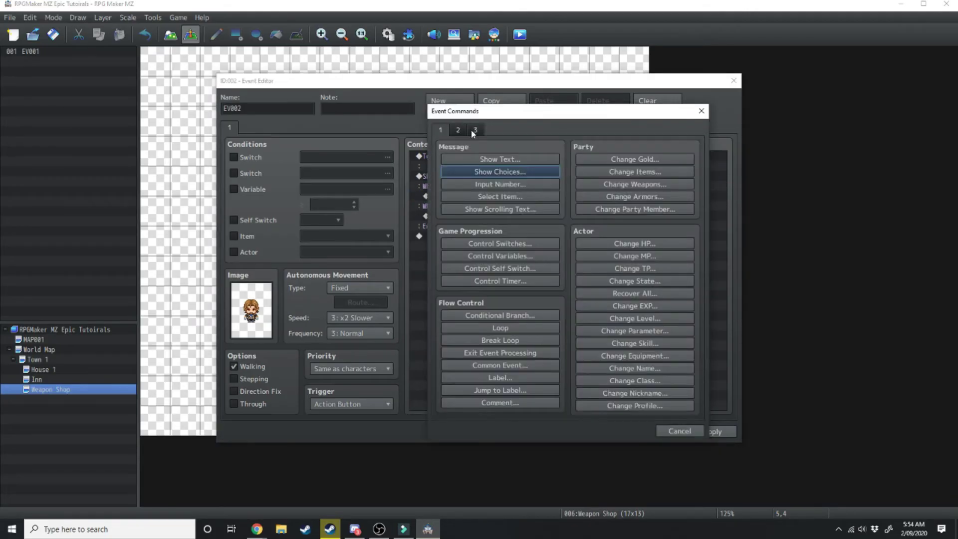
left_click(460, 130)
left_click(476, 130)
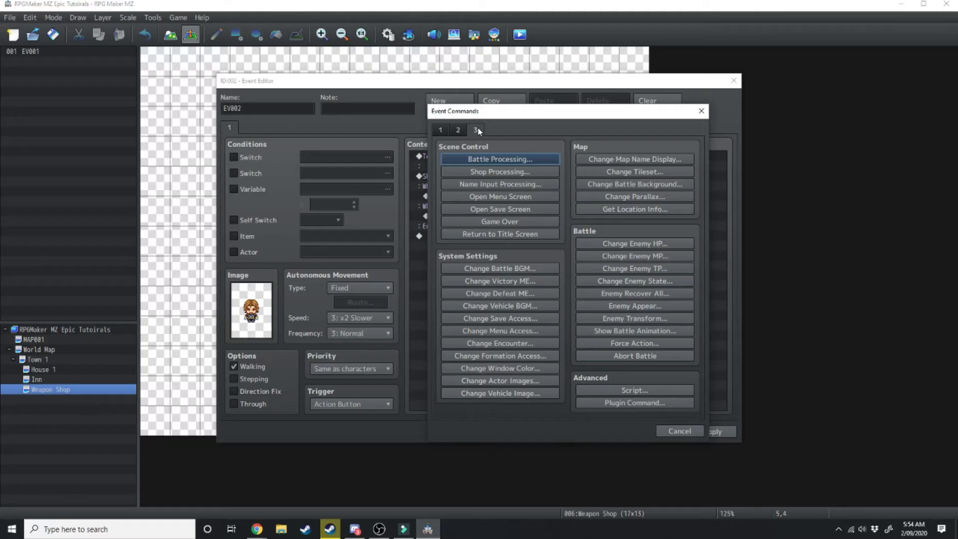
left_click(474, 175)
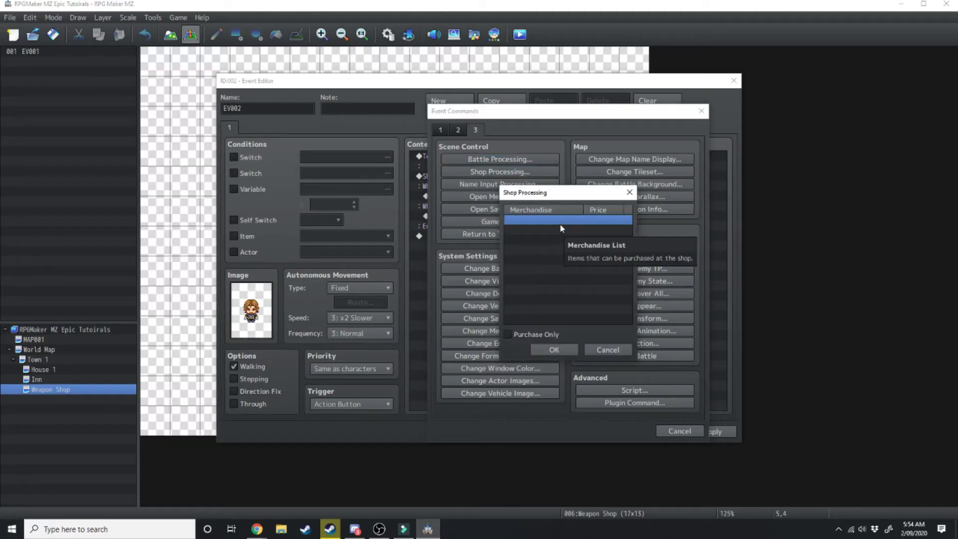
double_click(535, 221)
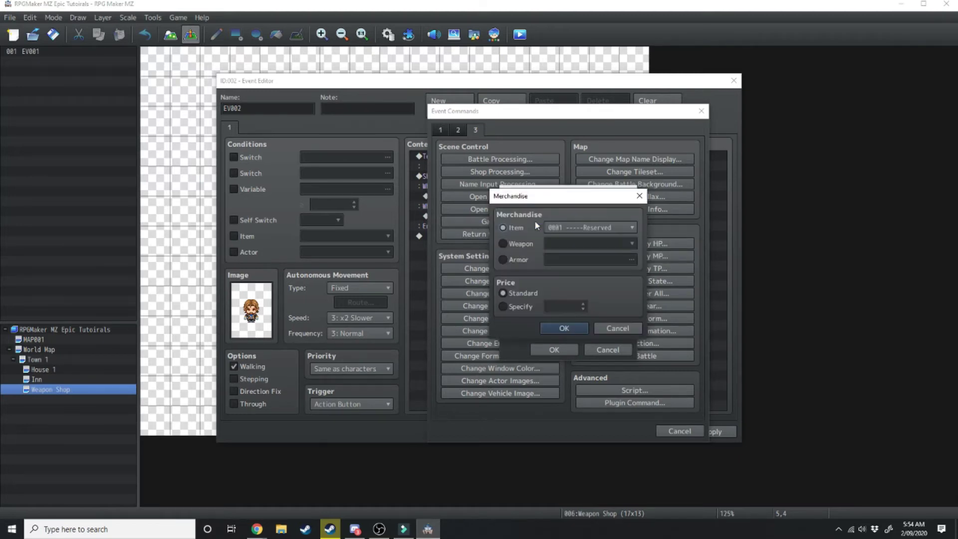
left_click(502, 243)
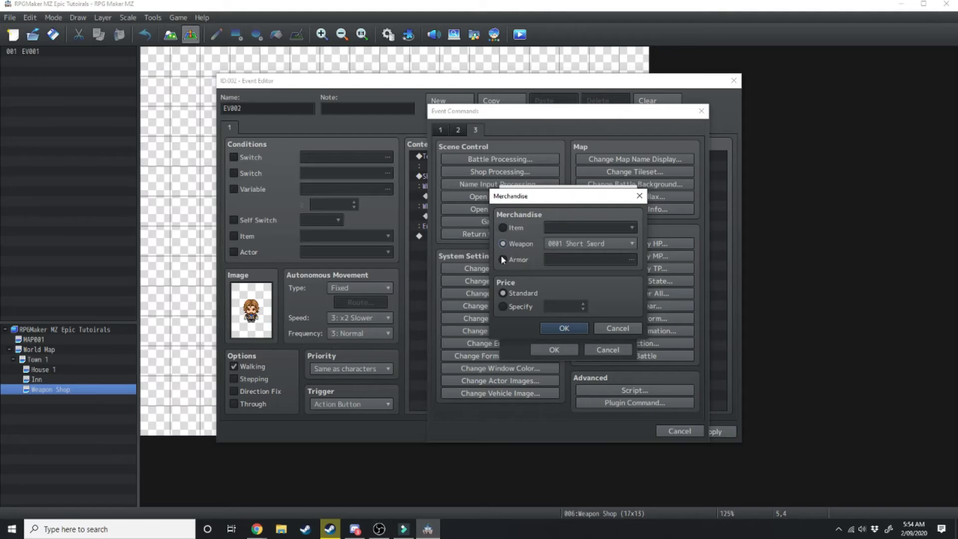
left_click(502, 257)
left_click(504, 306)
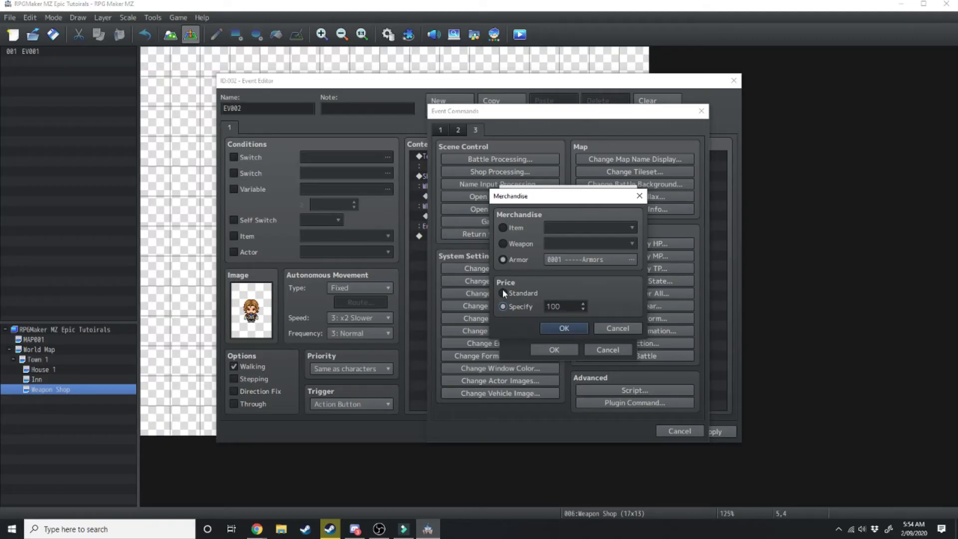
left_click(503, 293)
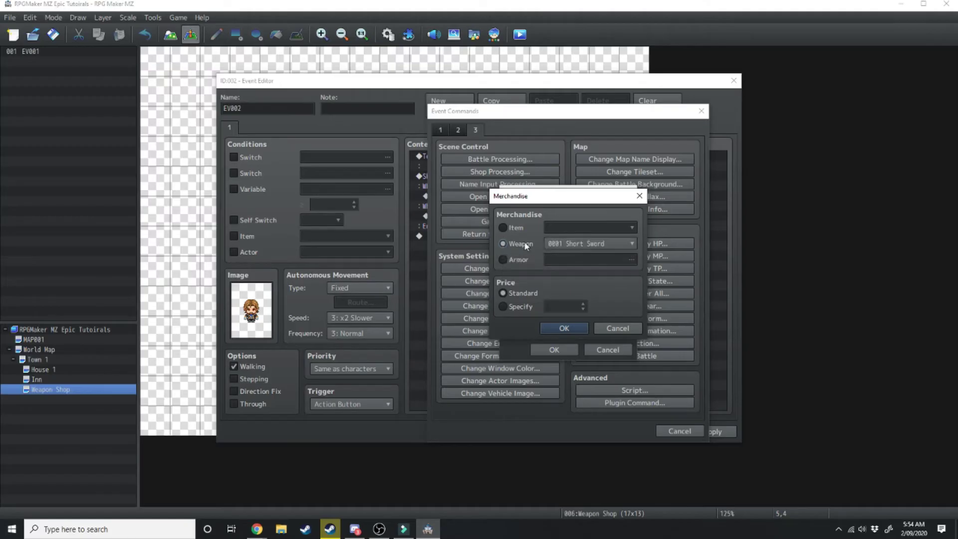
left_click(563, 328)
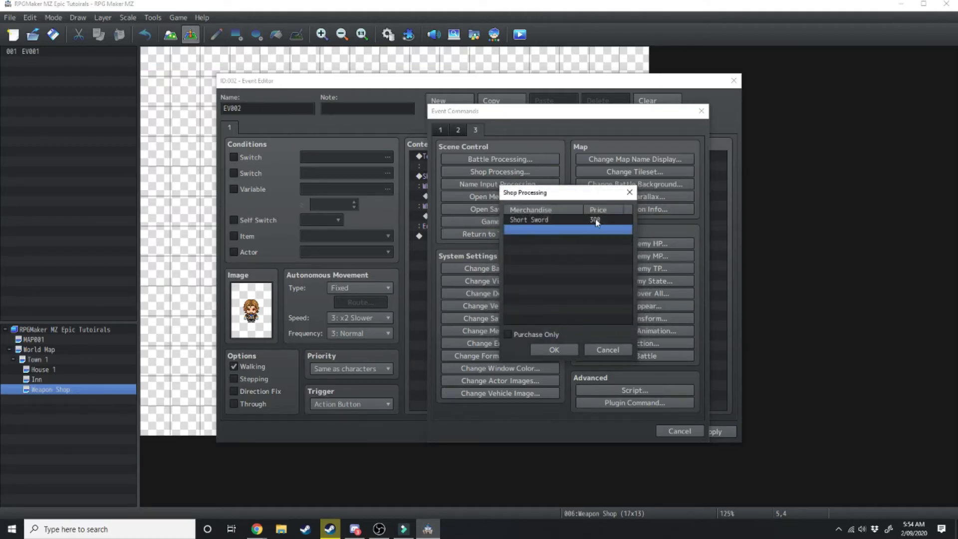
- Add Long Sword, Wooden Staff and 0019 Hand Axe to the stock and insert the shop
double_click(511, 237)
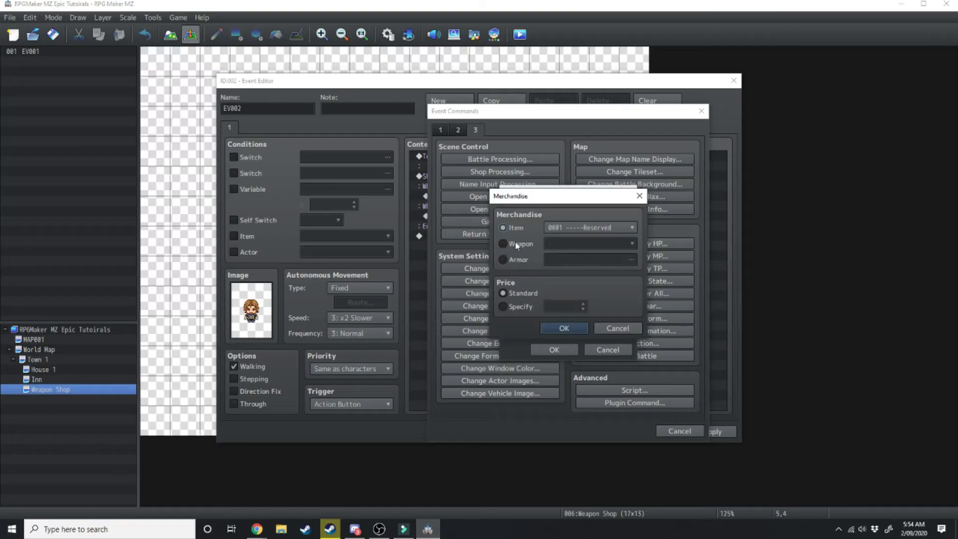
left_click(503, 244)
left_click(588, 245)
left_click(581, 260)
left_click(581, 243)
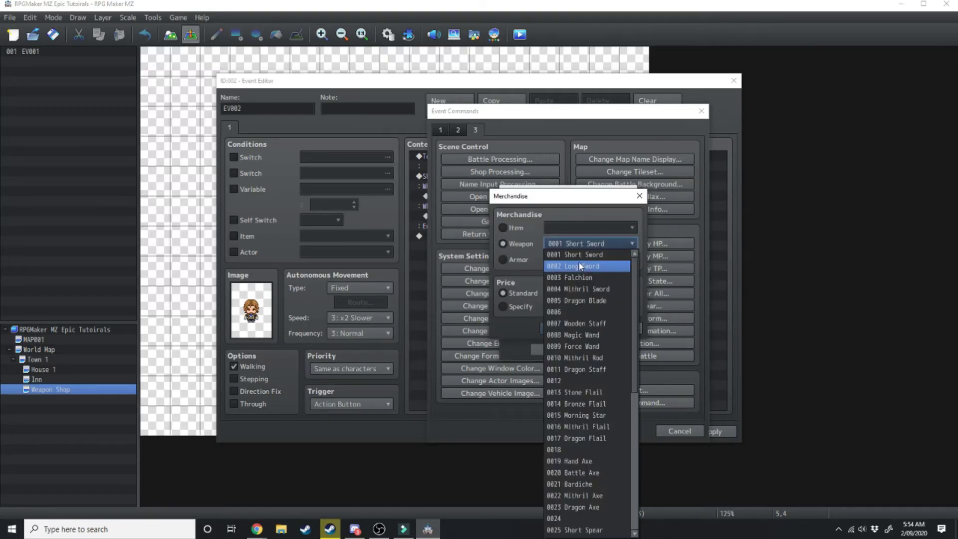
left_click(553, 265)
left_click(582, 244)
left_click(571, 319)
type("0019 Hand Axe")
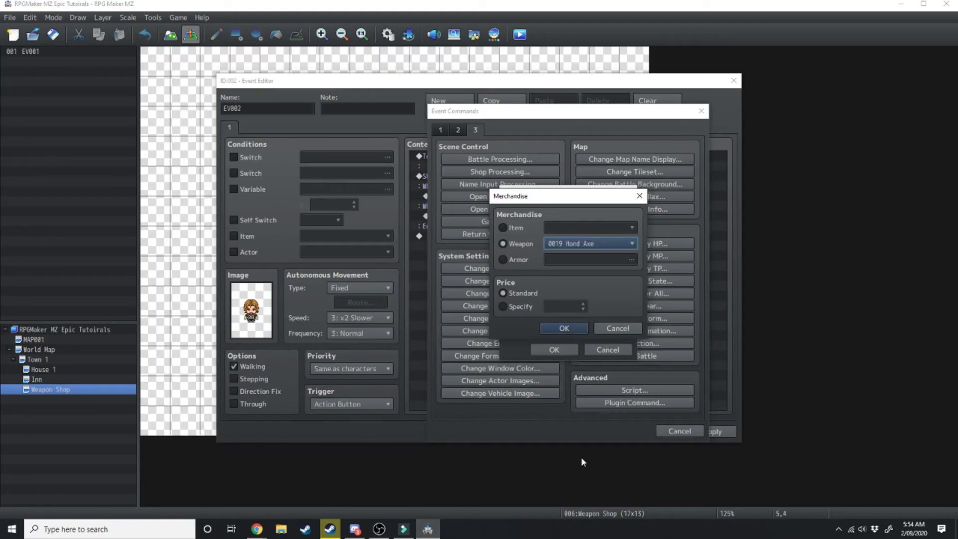
left_click(567, 329)
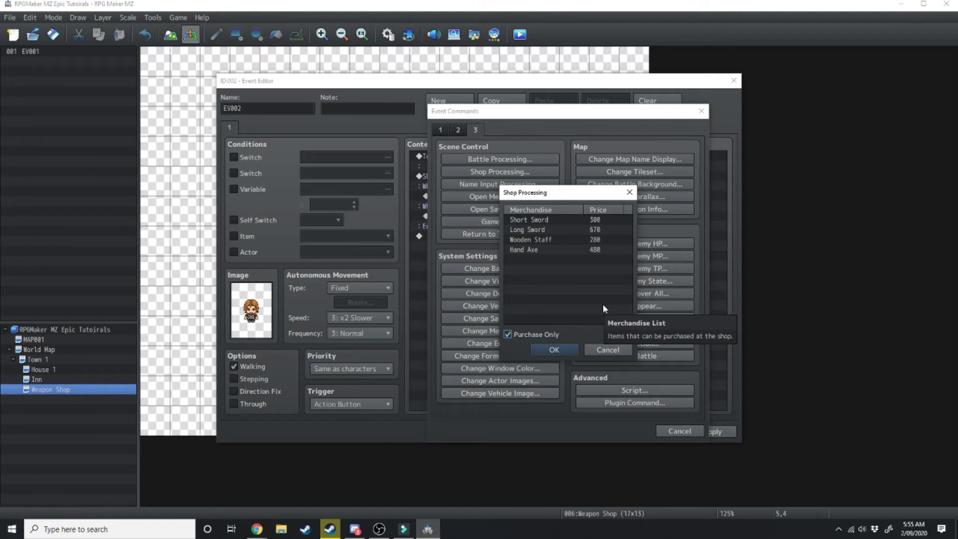
left_click(555, 349)
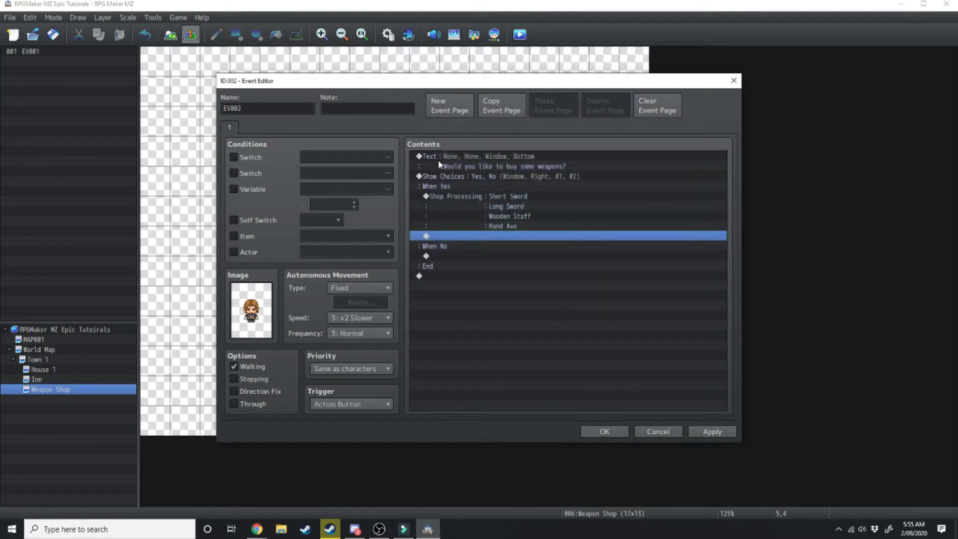
- Under When No, add the message 'Come back when you want to buy some weapons'
left_click(440, 164)
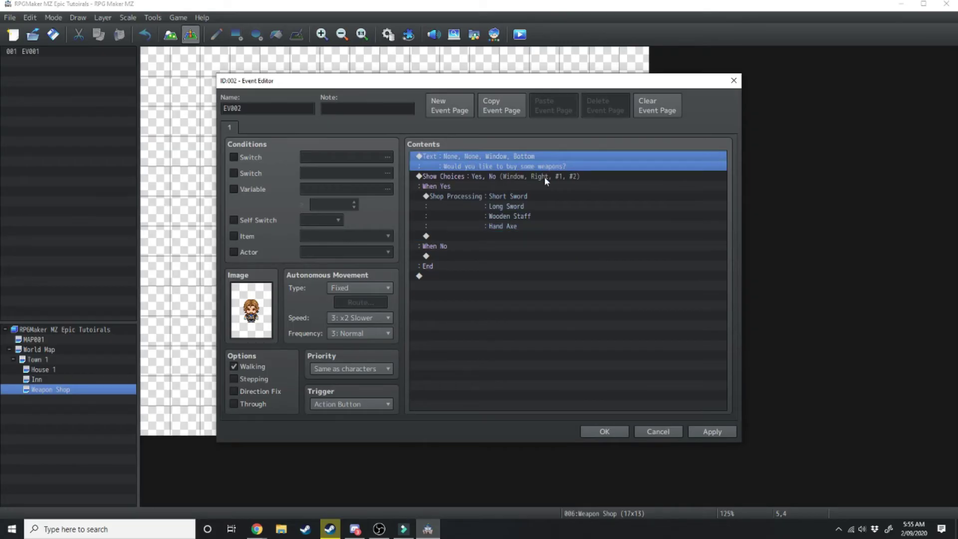
left_click(459, 196)
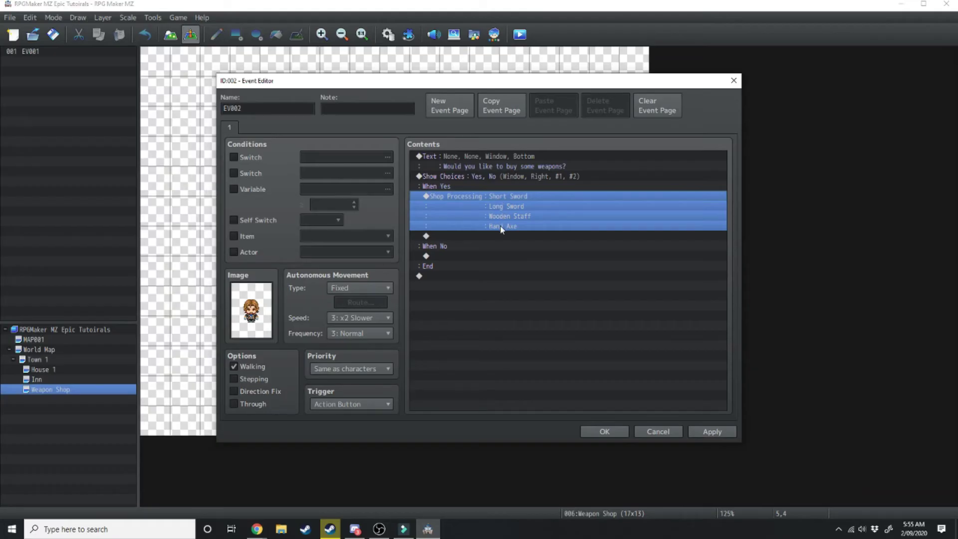
double_click(454, 256)
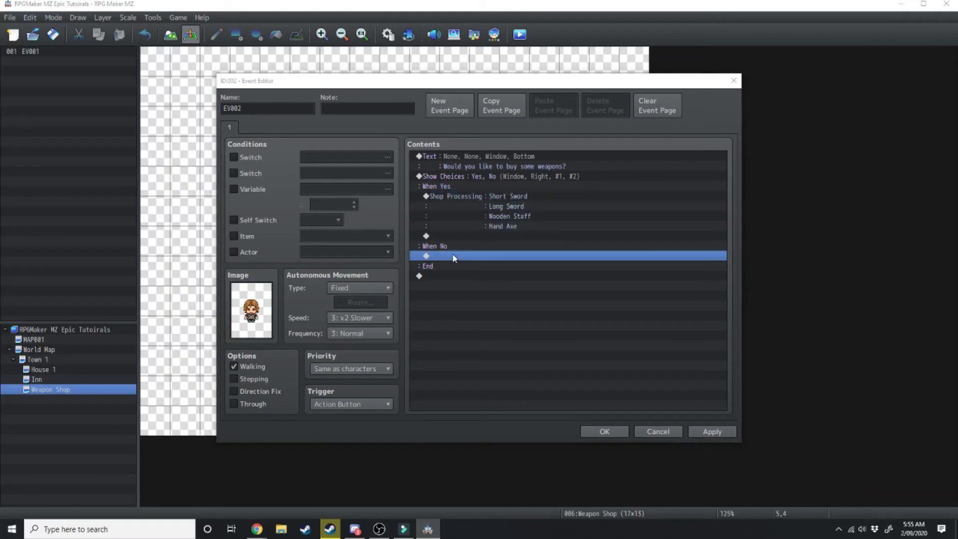
left_click(477, 159)
type("Come back when you want to buy some weapons.")
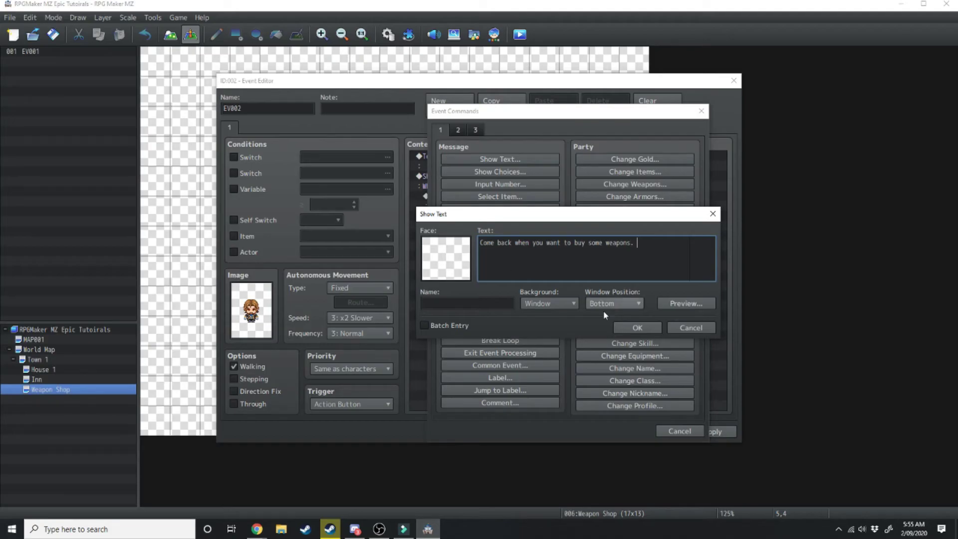
left_click(637, 328)
- Append a pasted thank-you message at the end of the event and save the event
left_click(467, 175)
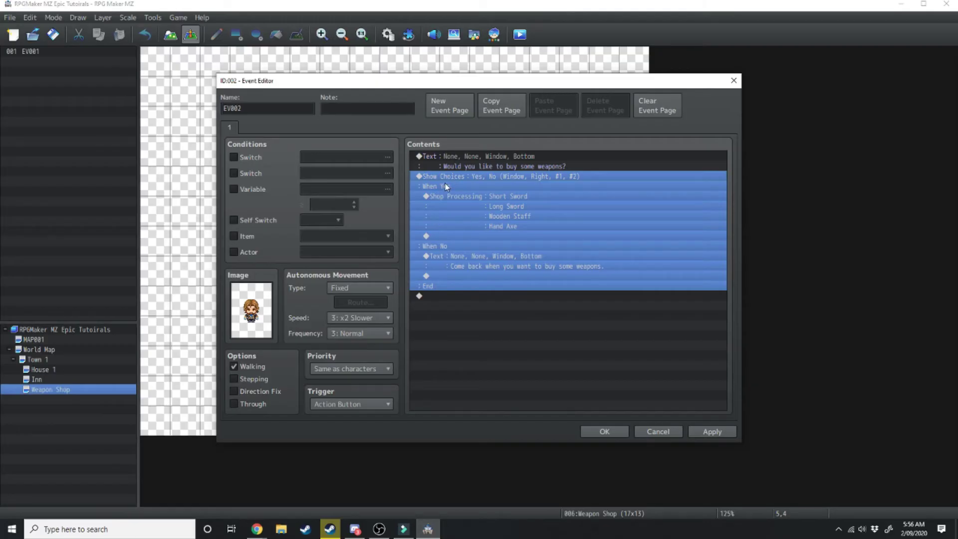
left_click(457, 295)
double_click(457, 295)
left_click(476, 159)
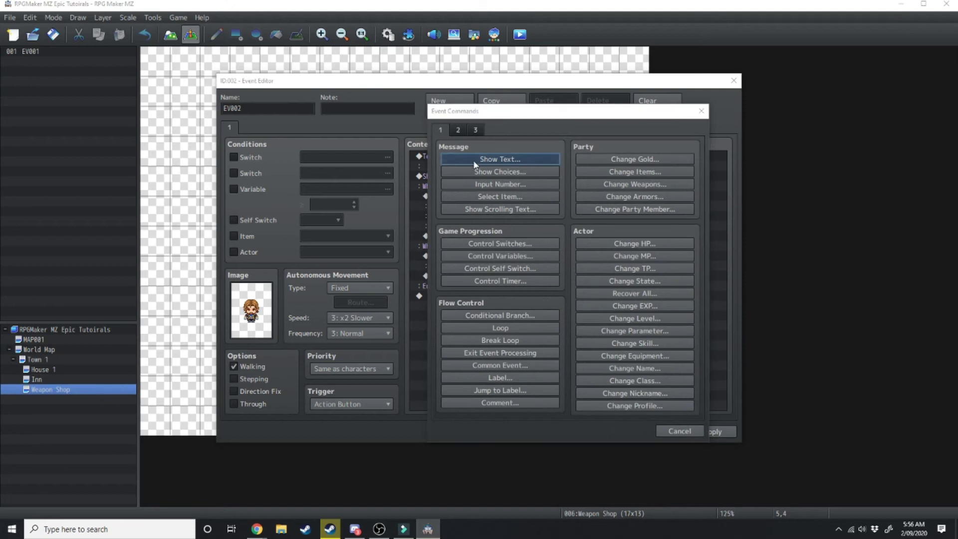
type("Thank you, come again any time.")
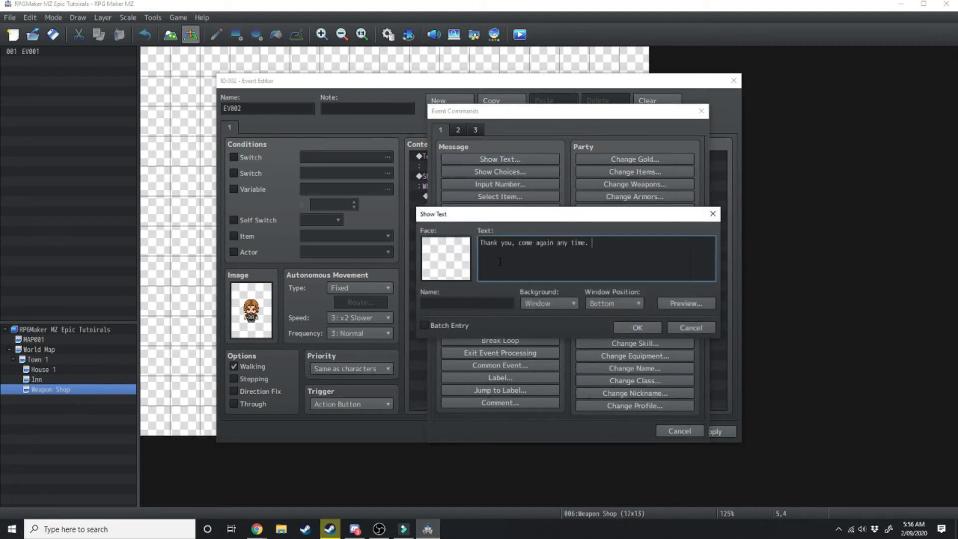
left_click(630, 326)
left_click(709, 429)
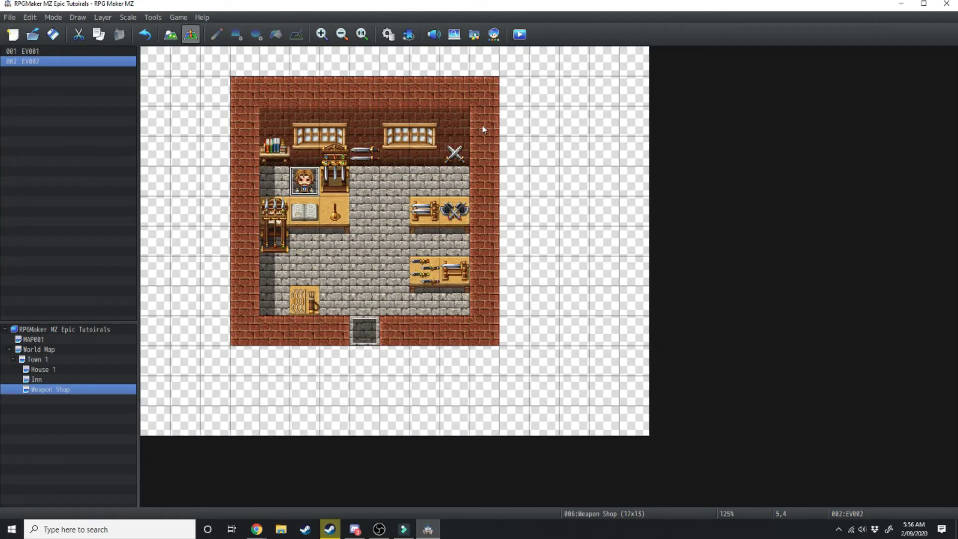
- Start a playtest and walk the party leader up to the Weapon Shop counter
left_click(520, 35)
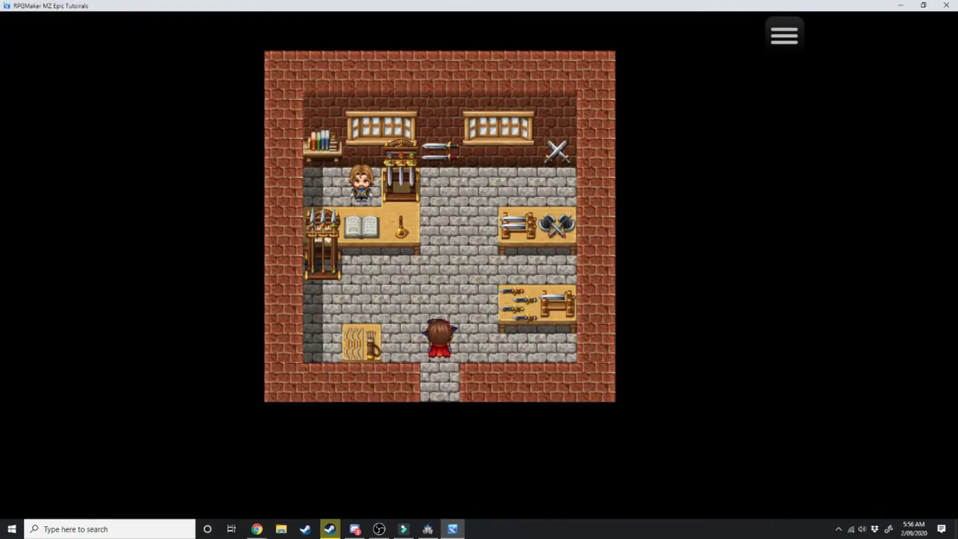
key("Up")
key("Up")
key("Down")
key("Down")
key("Left")
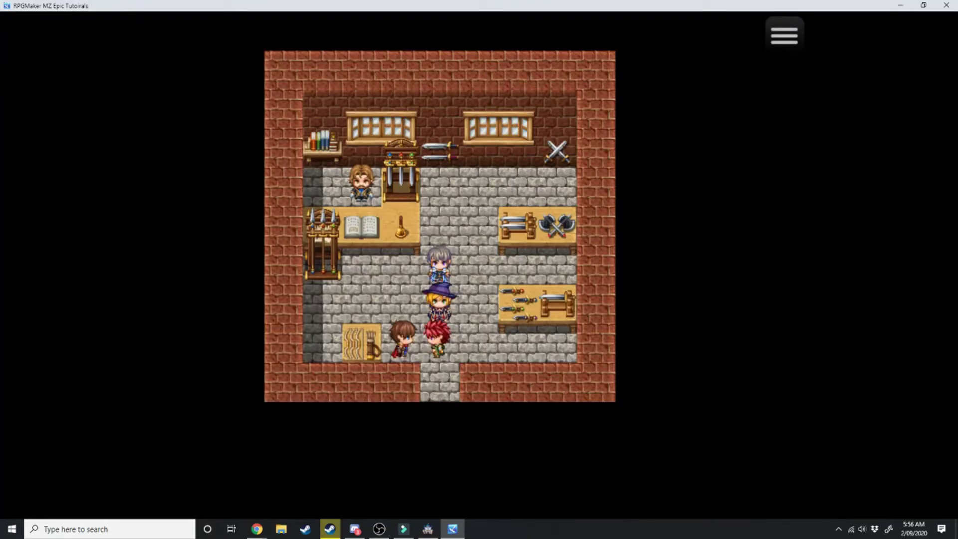
key("Right")
key("Up")
key("Up")
key("Left")
key("Left")
key("Up")
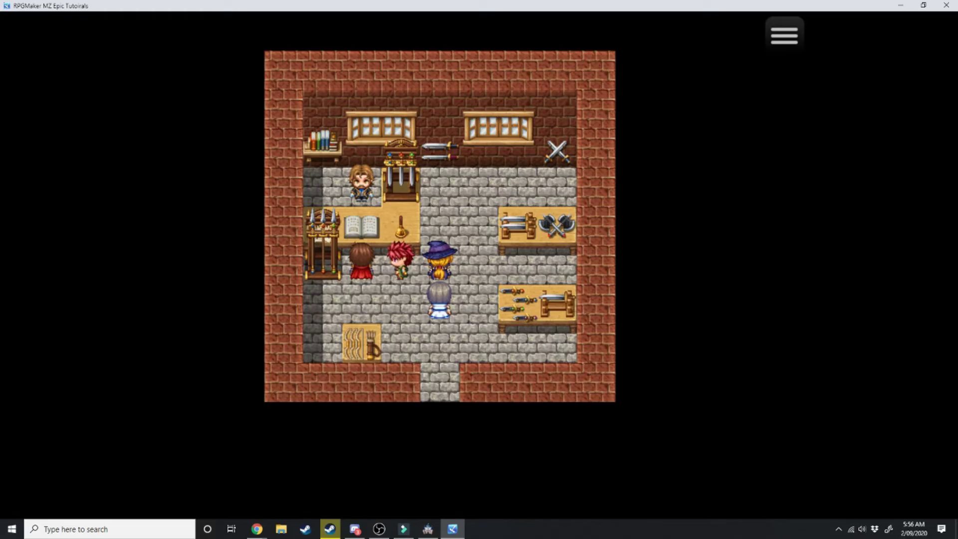
- Talk to the shopkeeper and answer No, read the replies, then talk again and answer Yes
key("Return")
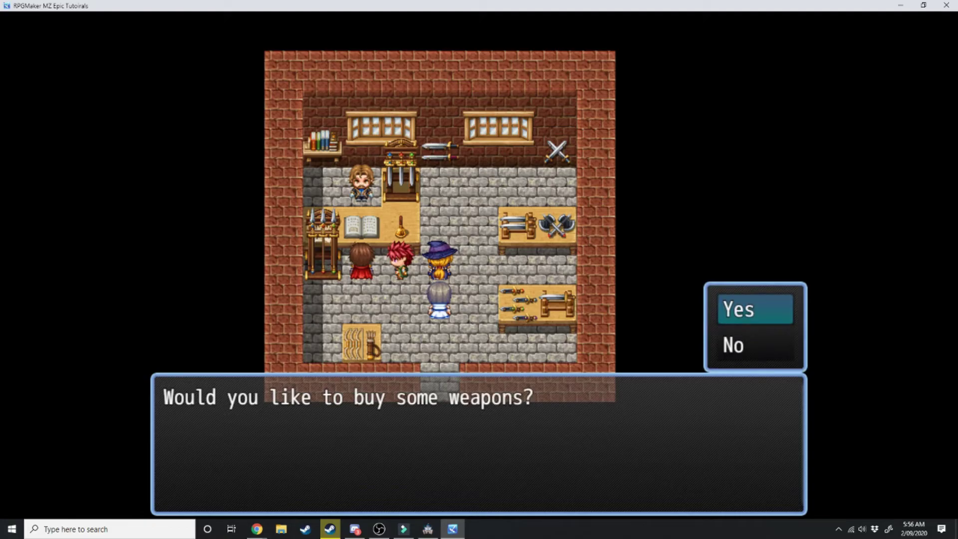
key("Down")
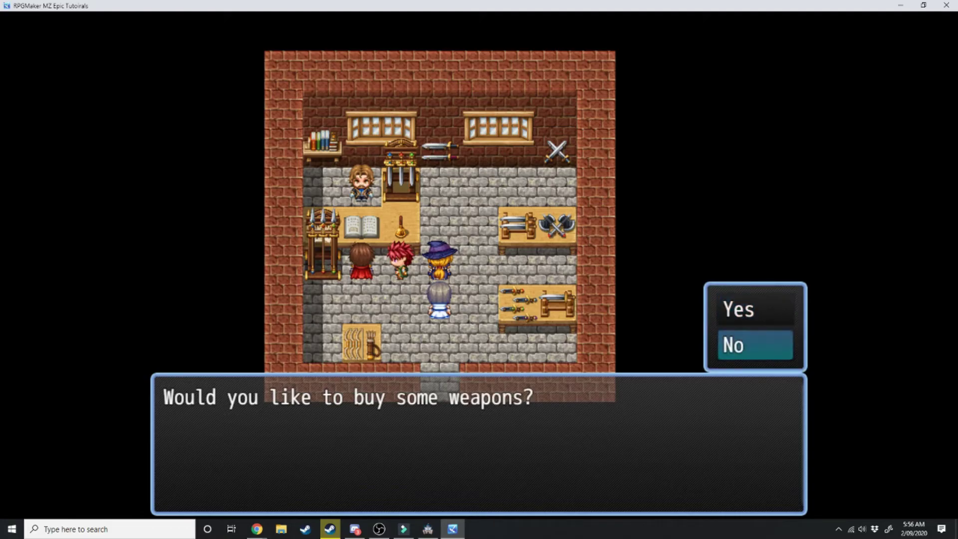
key("Return")
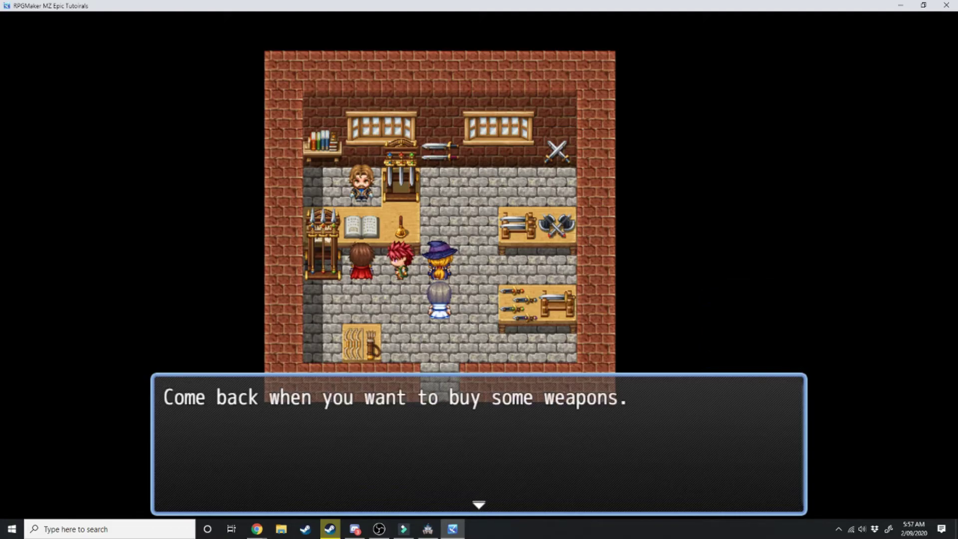
key("Return")
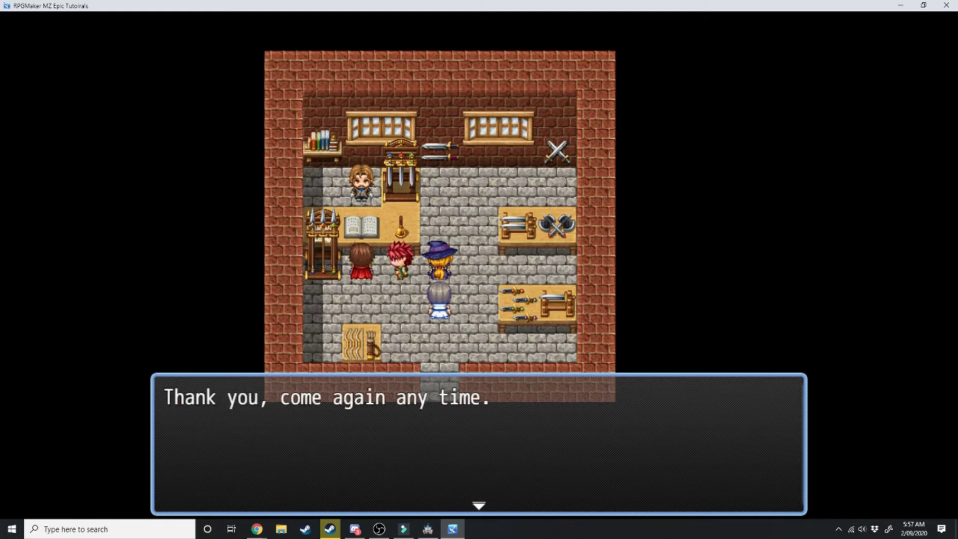
key("Return")
key("Return")
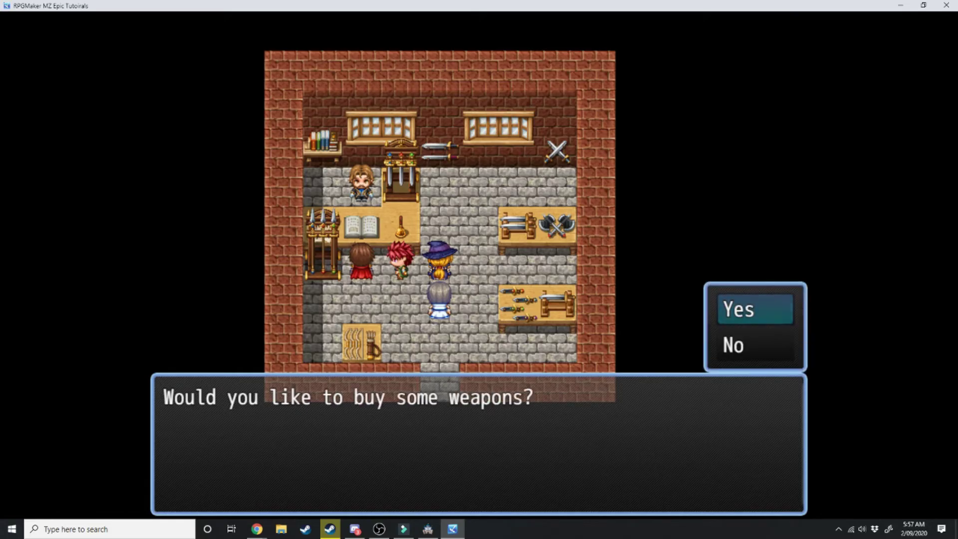
key("Return")
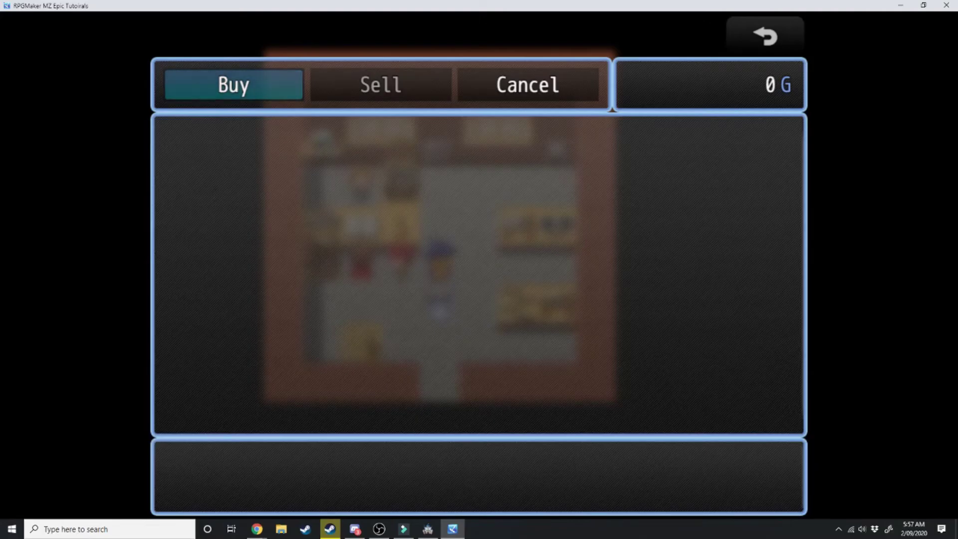
- Cycle Buy/Sell/Cancel, open Buy, inspect Long Sword, Wooden Staff and Hand Axe, then close the playtest
left_click(381, 84)
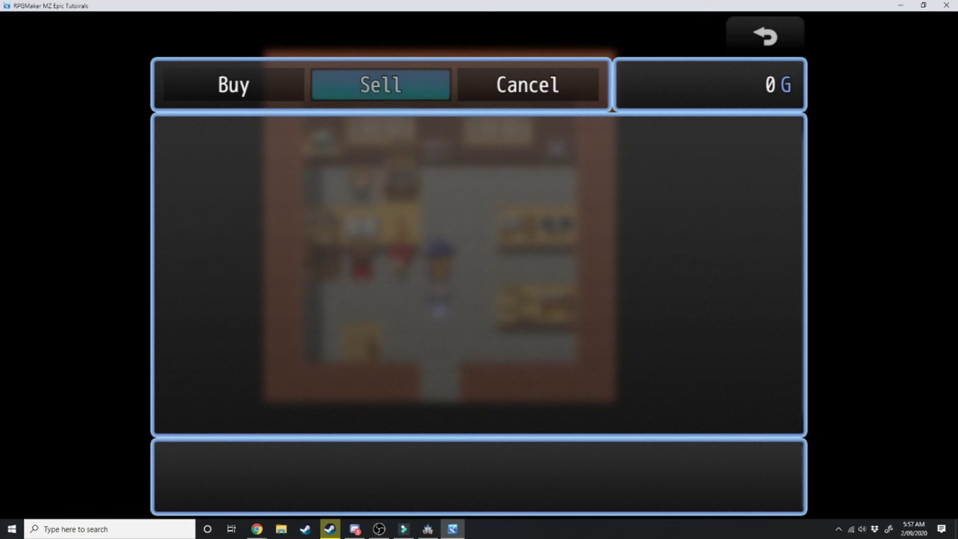
key("Right")
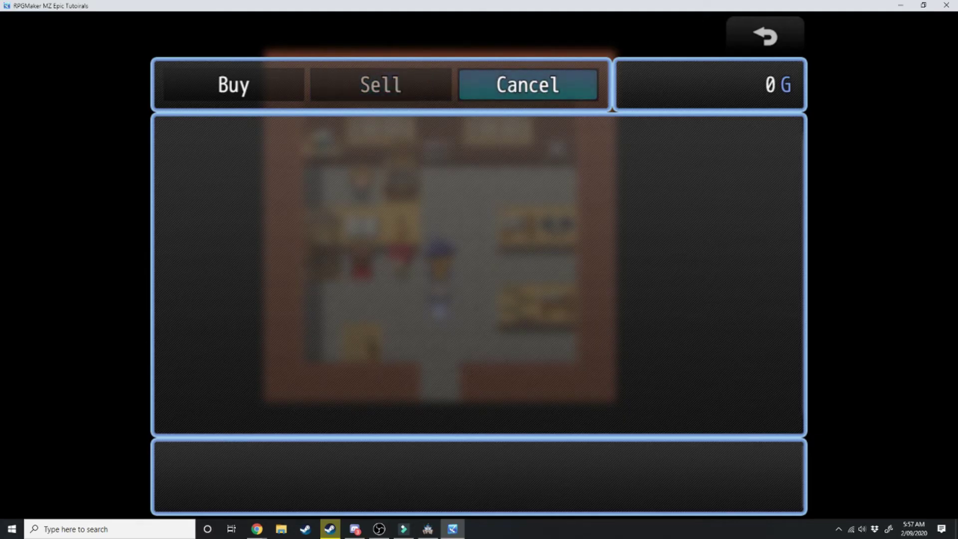
key("Left")
key("Left")
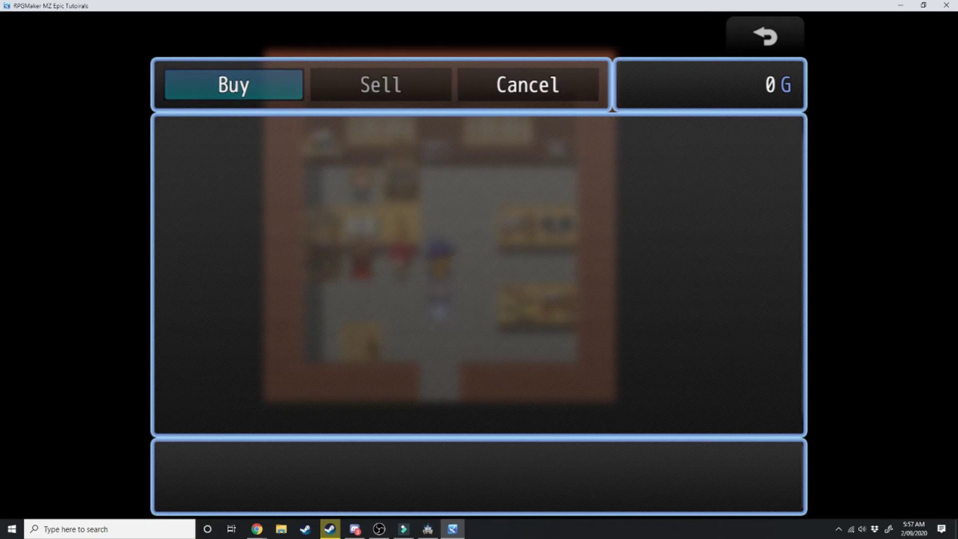
key("Return")
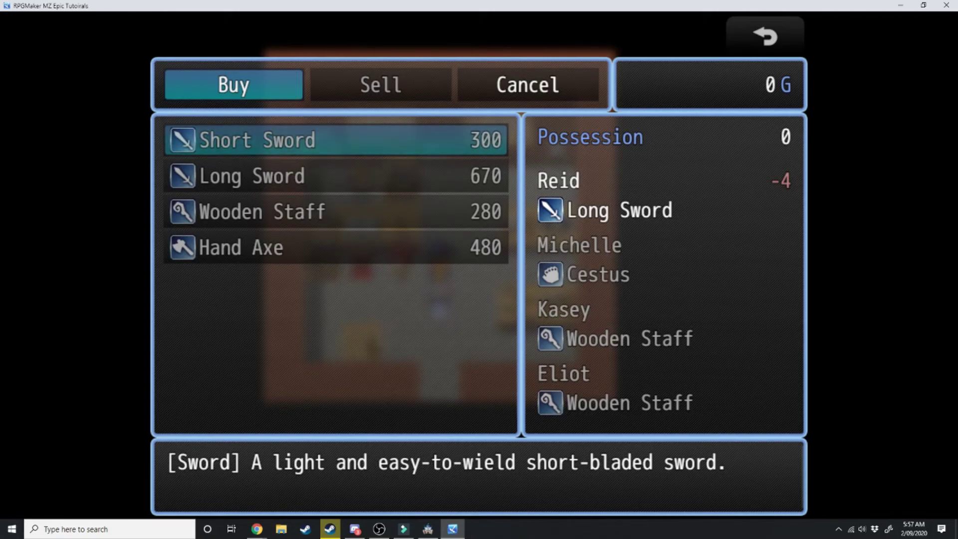
left_click(334, 176)
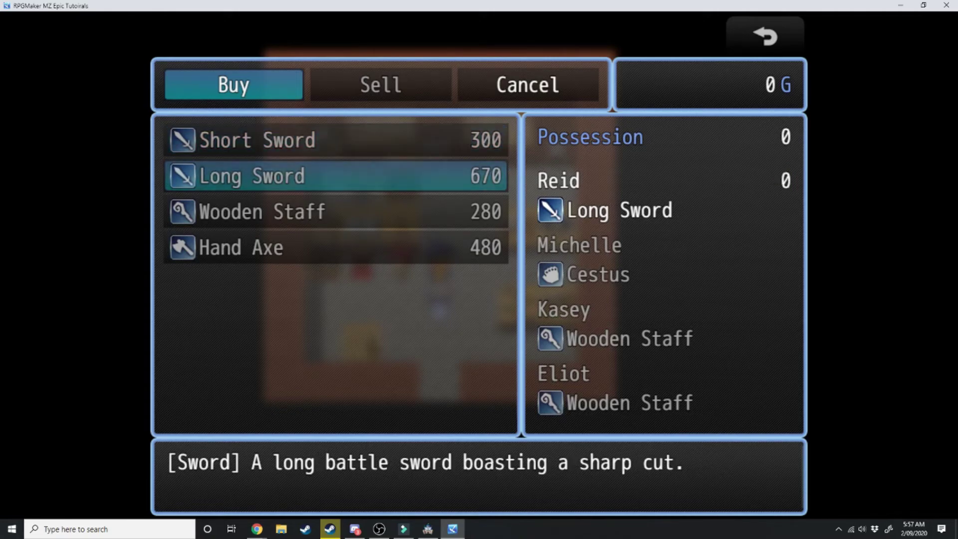
left_click(335, 211)
left_click(334, 247)
key("alt+F4")
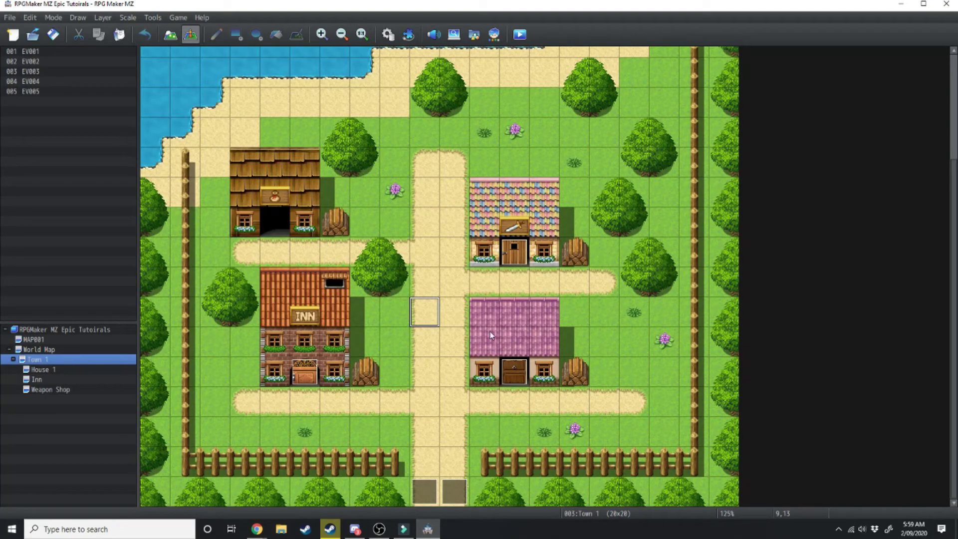
- Create a new event named Eliot with a villager character sprite
double_click(395, 315)
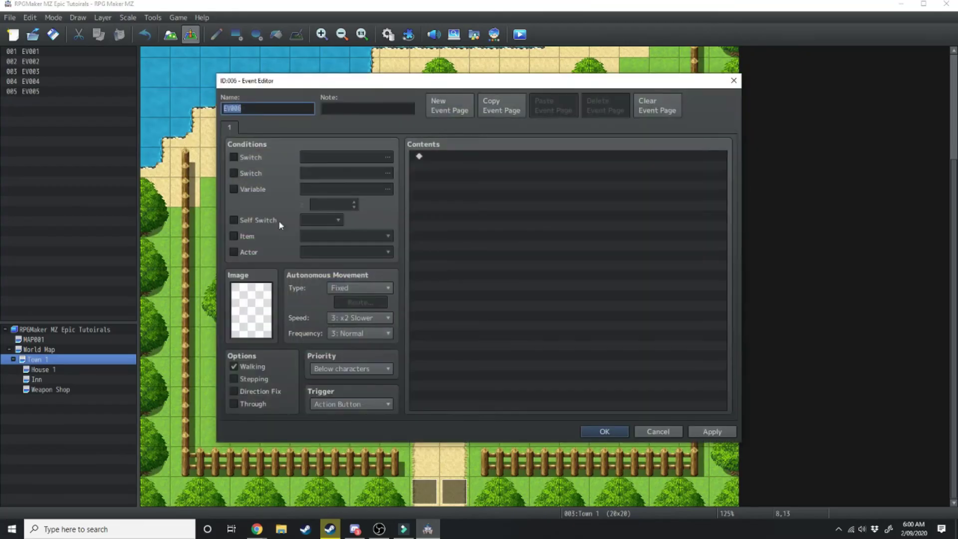
type("Eliot")
double_click(269, 306)
left_click(336, 200)
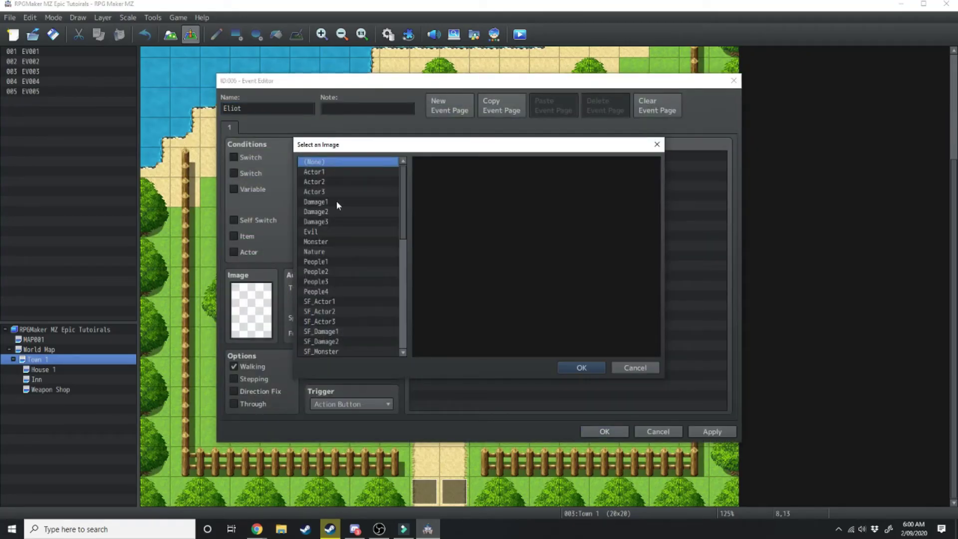
double_click(337, 201)
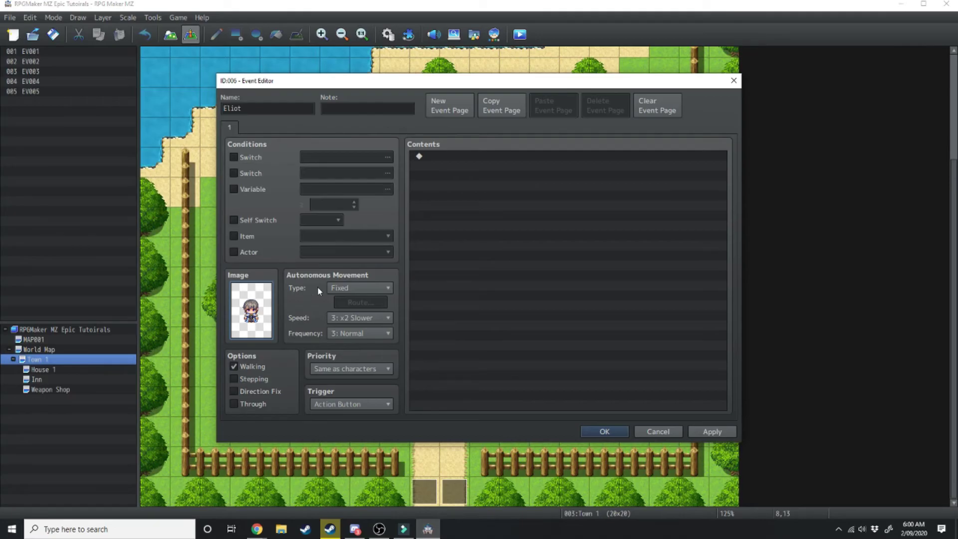
- Set Eliot's autonomous movement to Random, keeping speed 3: x2 Slower
mouse_move(340, 289)
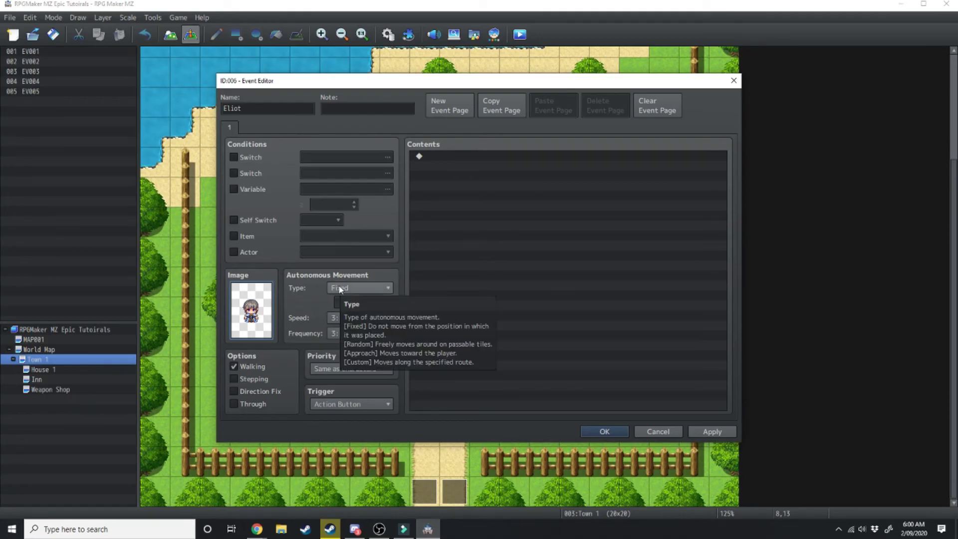
left_click(340, 289)
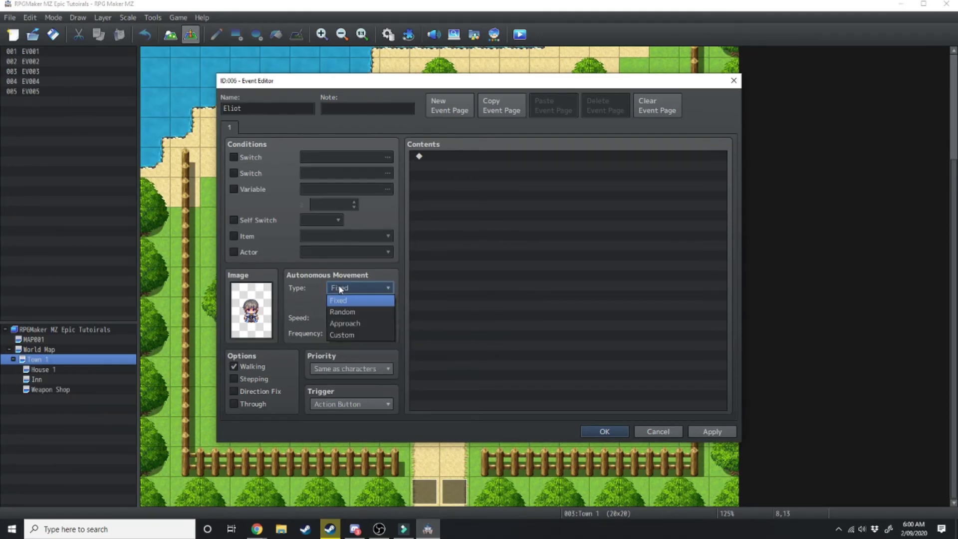
left_click(344, 316)
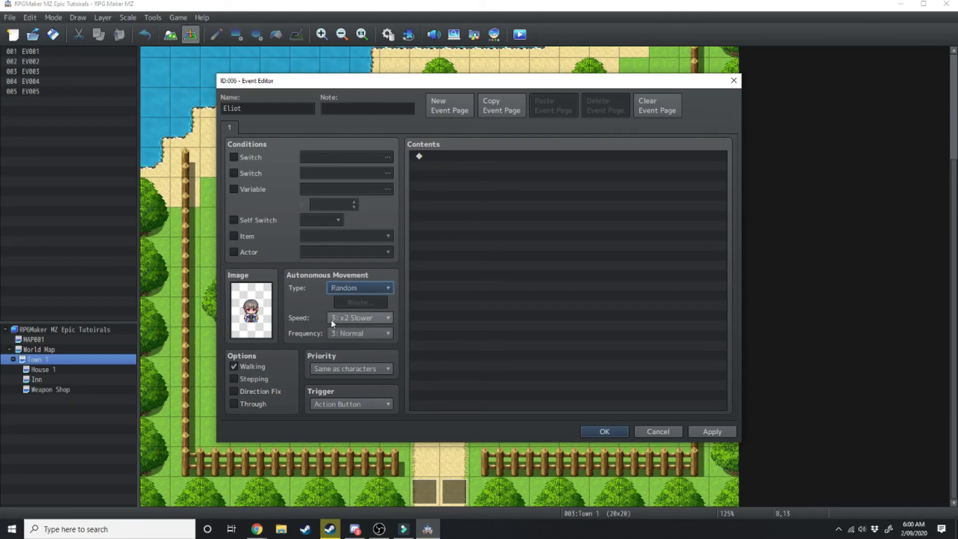
left_click(358, 318)
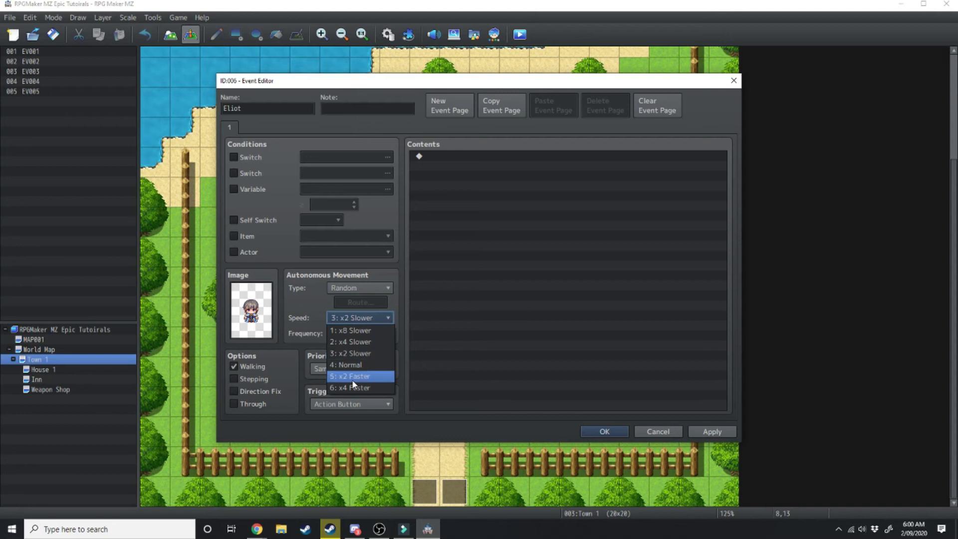
left_click(350, 314)
left_click(346, 333)
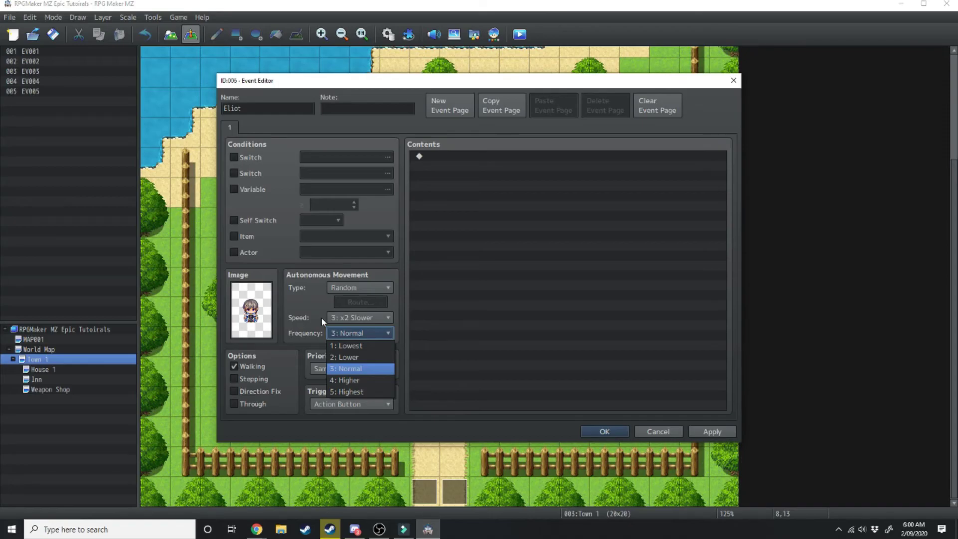
left_click(307, 317)
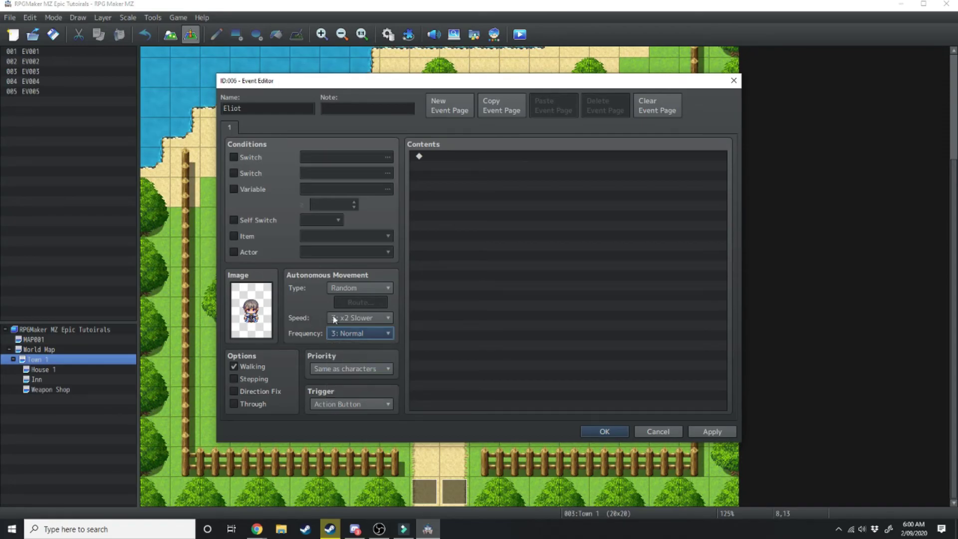
- Set movement frequency to 5: Highest and bring up the event command list
left_click(340, 334)
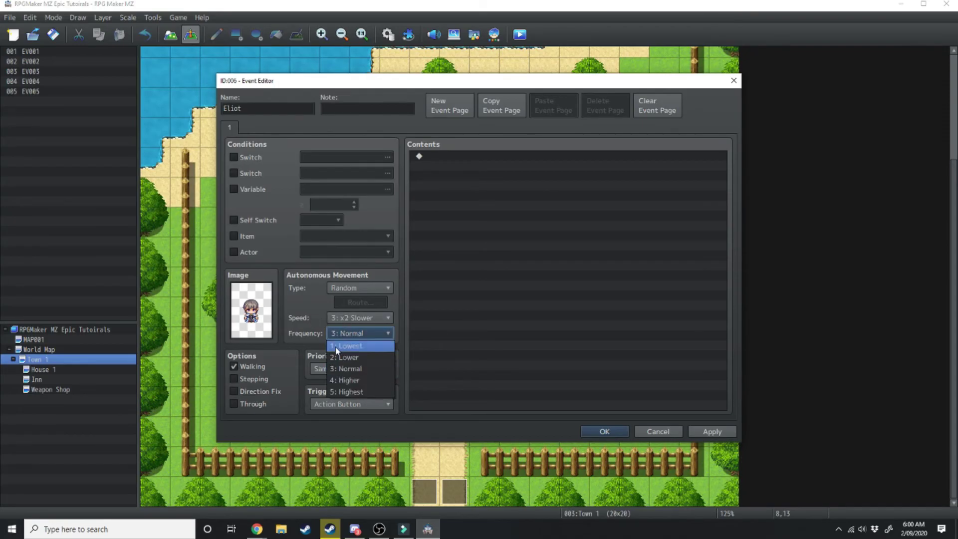
left_click(338, 382)
left_click(362, 333)
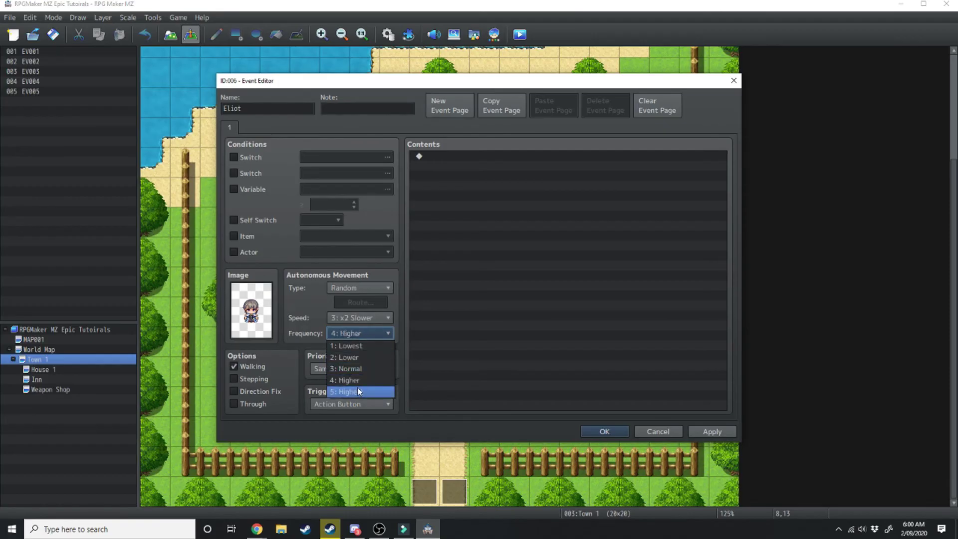
left_click(357, 387)
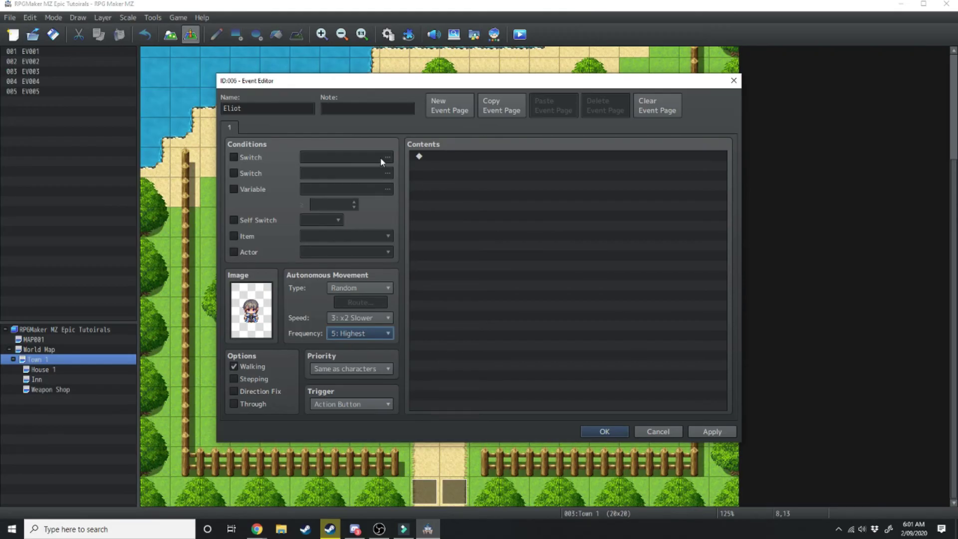
double_click(463, 159)
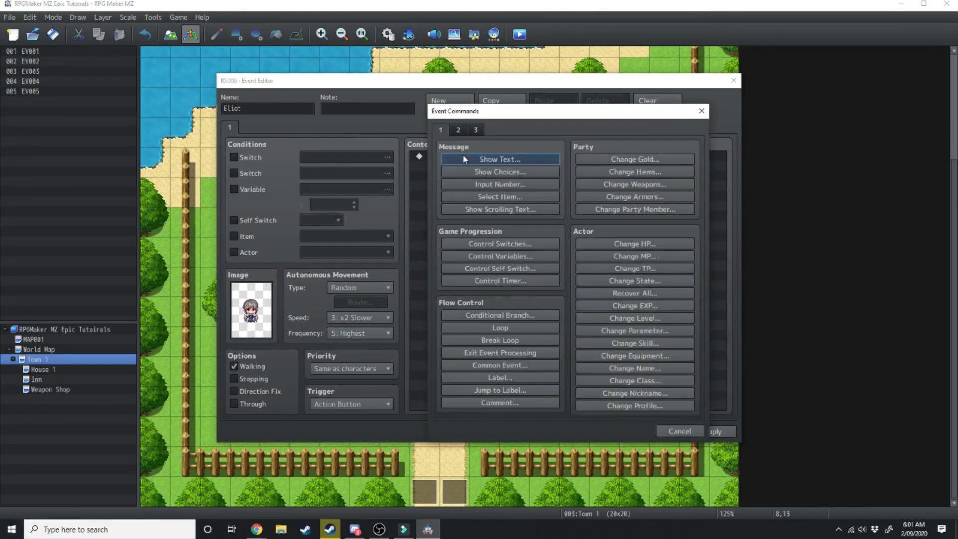
- Add a Show Text message using Actor1's grey-haired face and speaker name Eliot
left_click(463, 159)
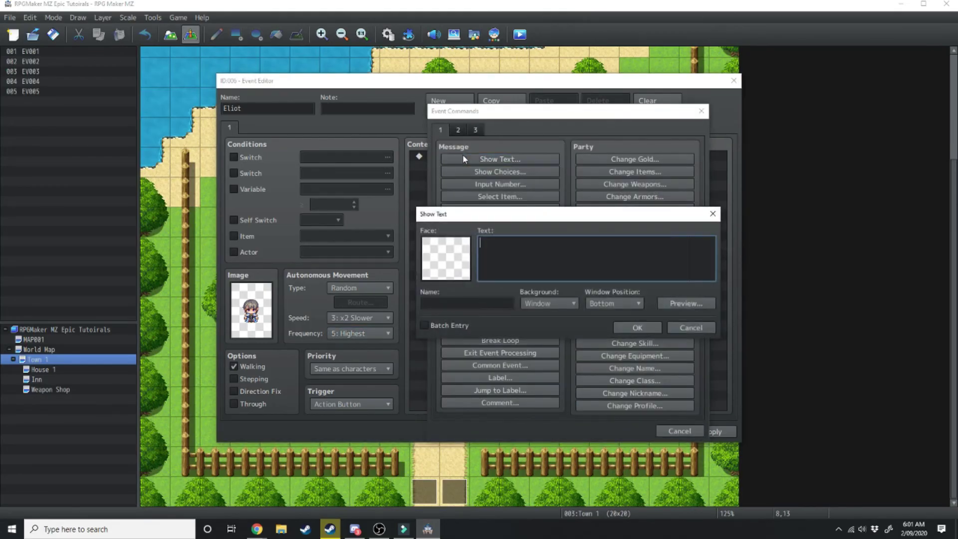
double_click(451, 263)
left_click(414, 187)
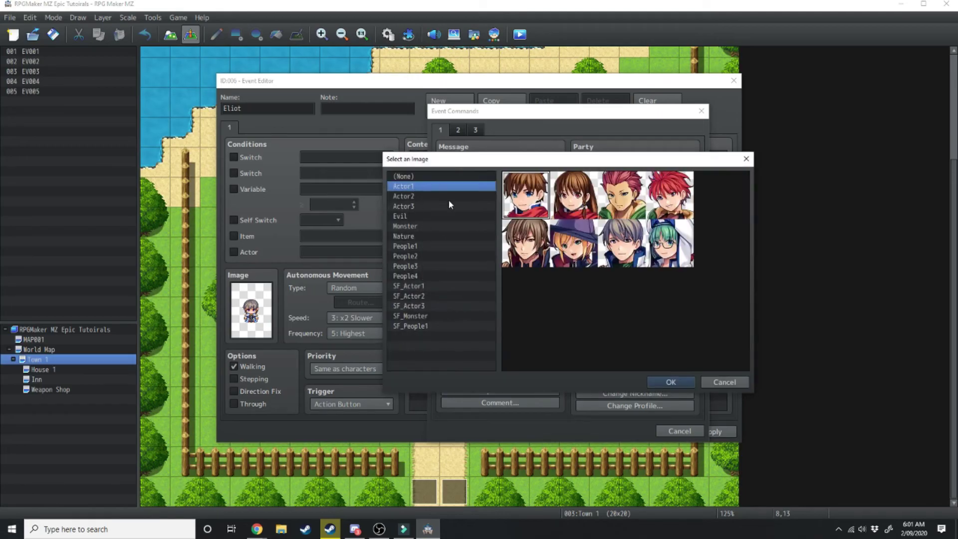
double_click(614, 244)
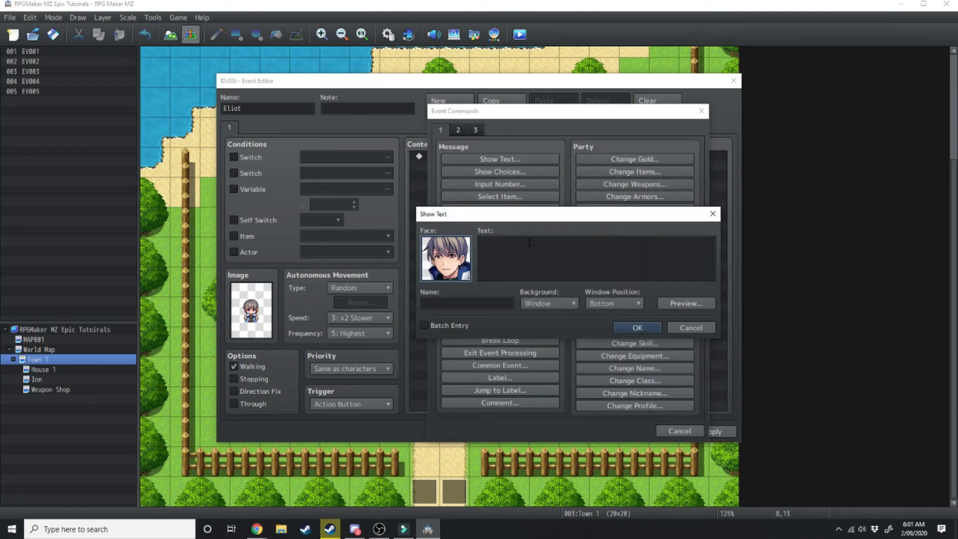
left_click(442, 302)
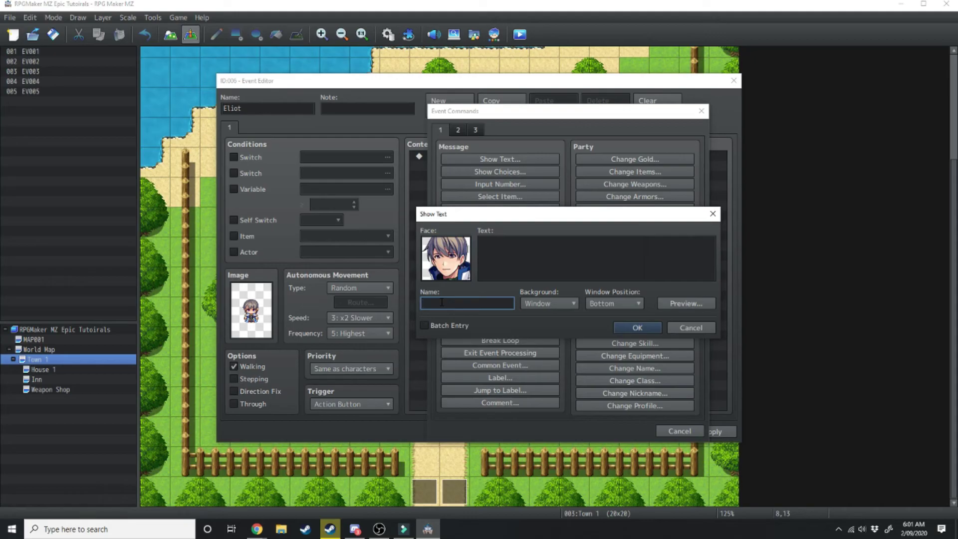
type("Eliot")
- Enter 'Morning Reid. Did you notice? They renovated the Inn!' and save the event
left_click(555, 260)
type("Morning Reid. Did you notice? They renovated the Inn")
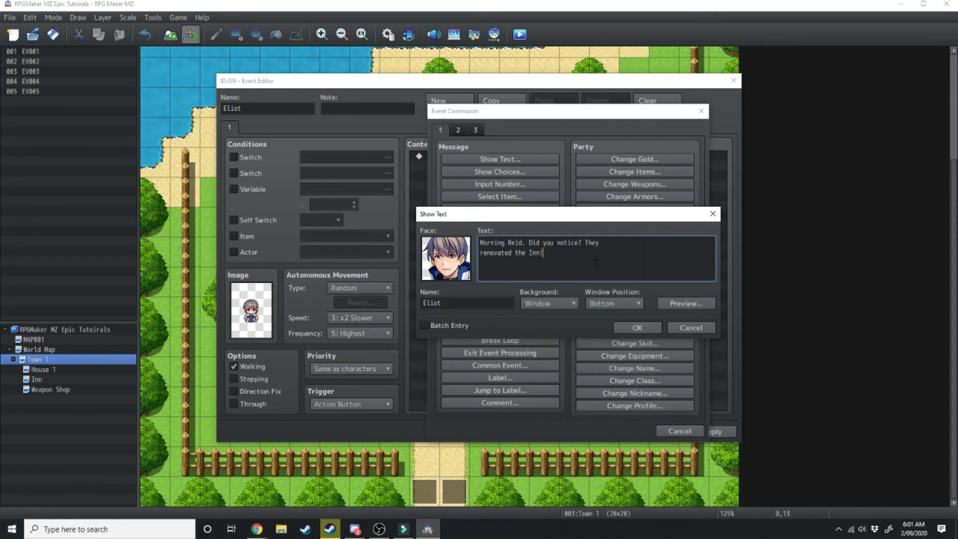
left_click(637, 328)
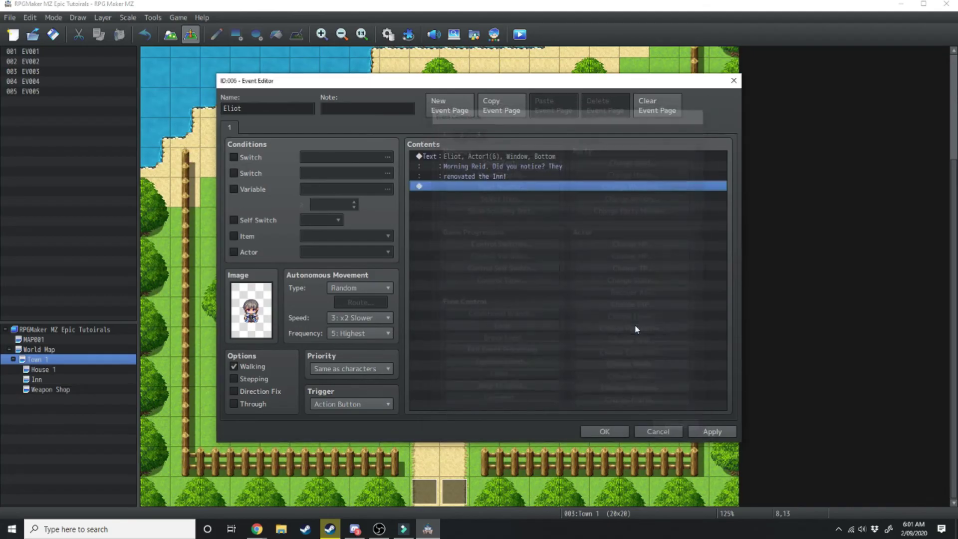
left_click(705, 430)
left_click(636, 434)
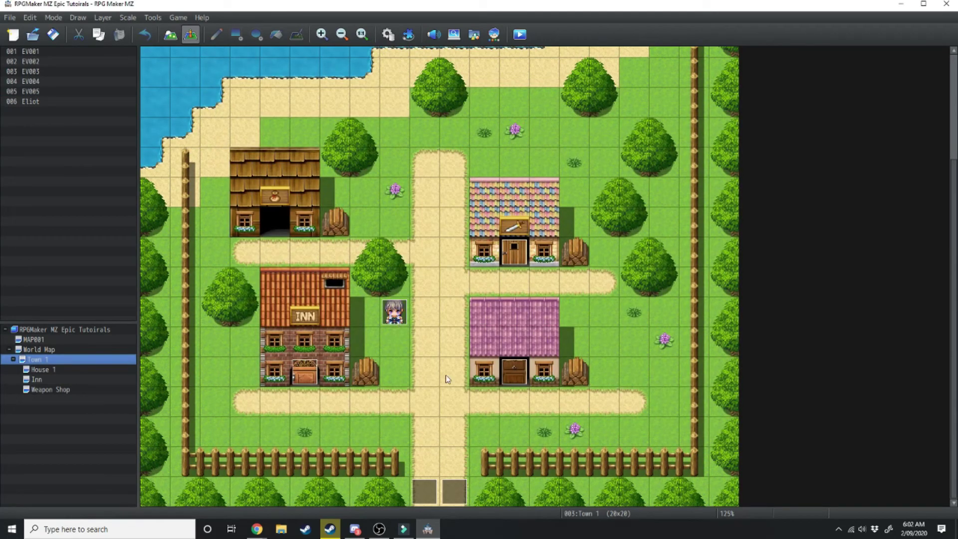
key("ctrl+r")
key("Left")
key("Left")
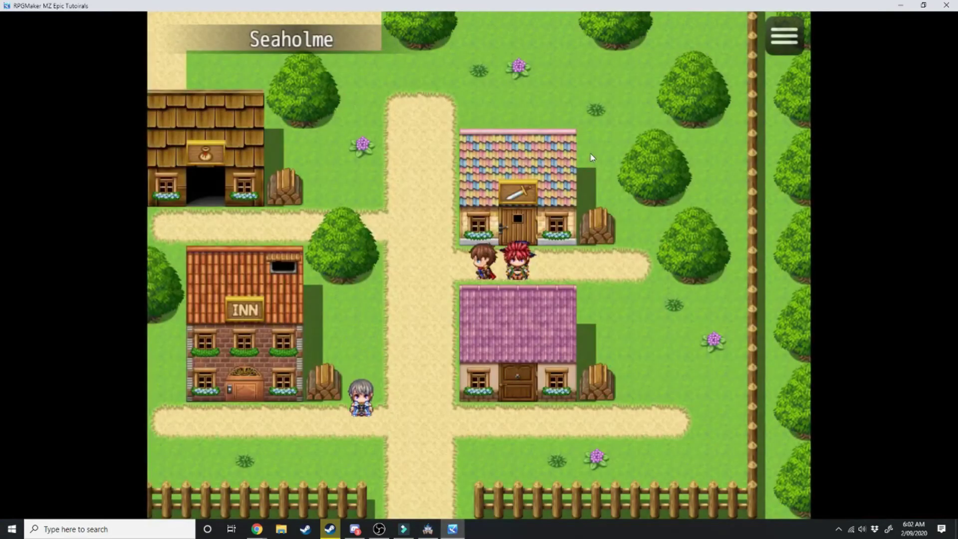
key("Down")
key("Down")
key("Down")
key("Down")
key("Left")
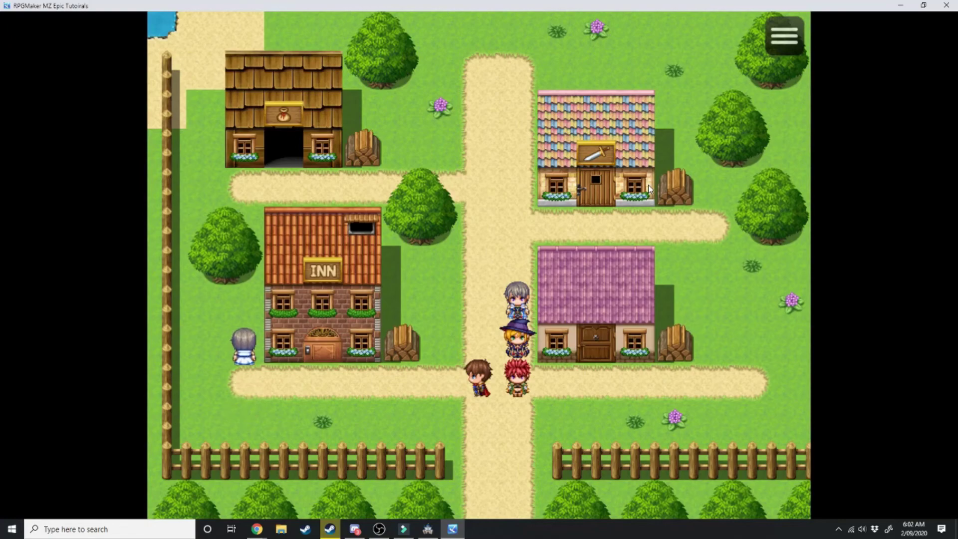
key("Left")
key("Down")
key("Left")
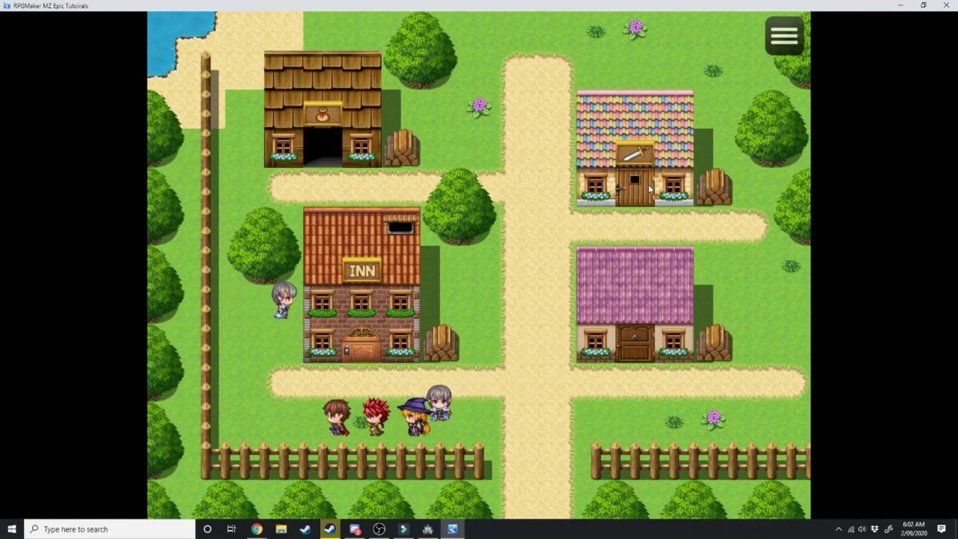
key("Up")
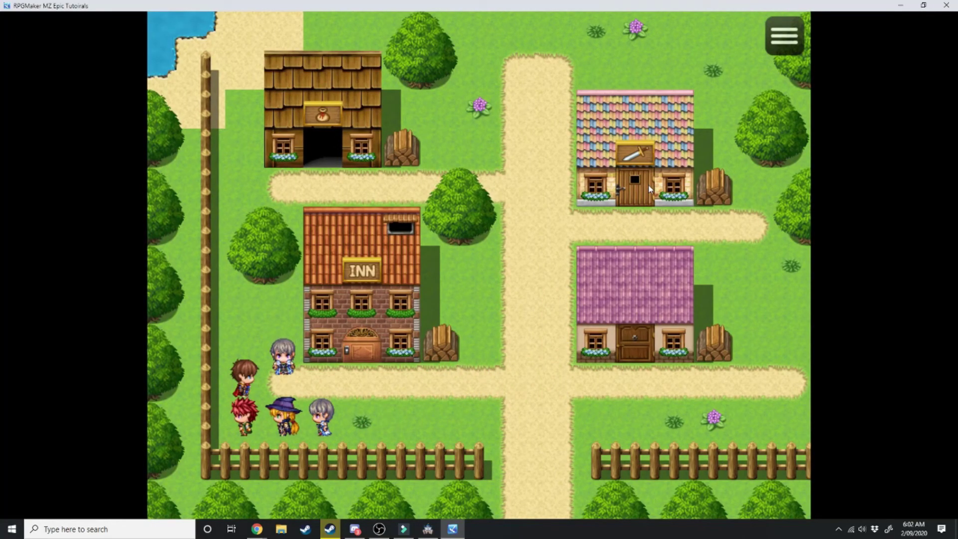
key("Right")
key("Up")
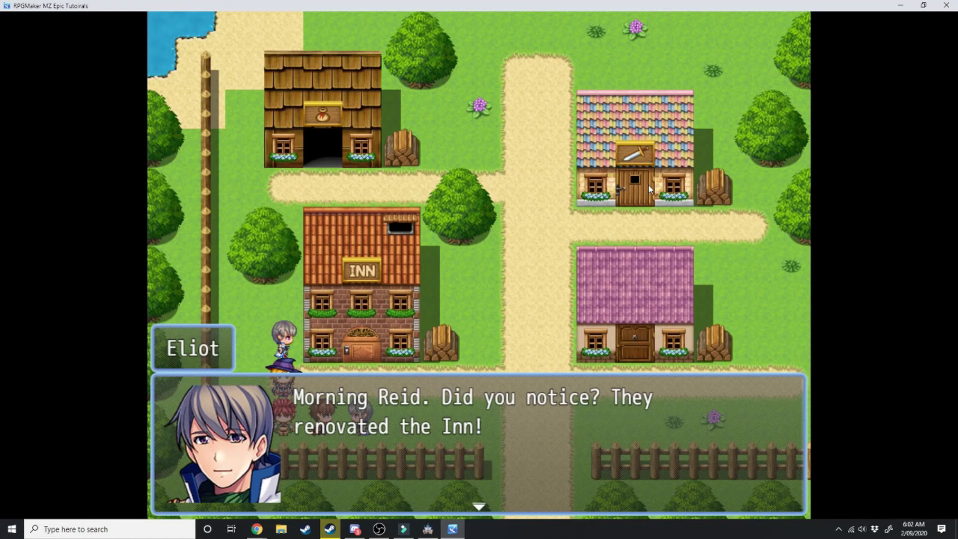
key("Return")
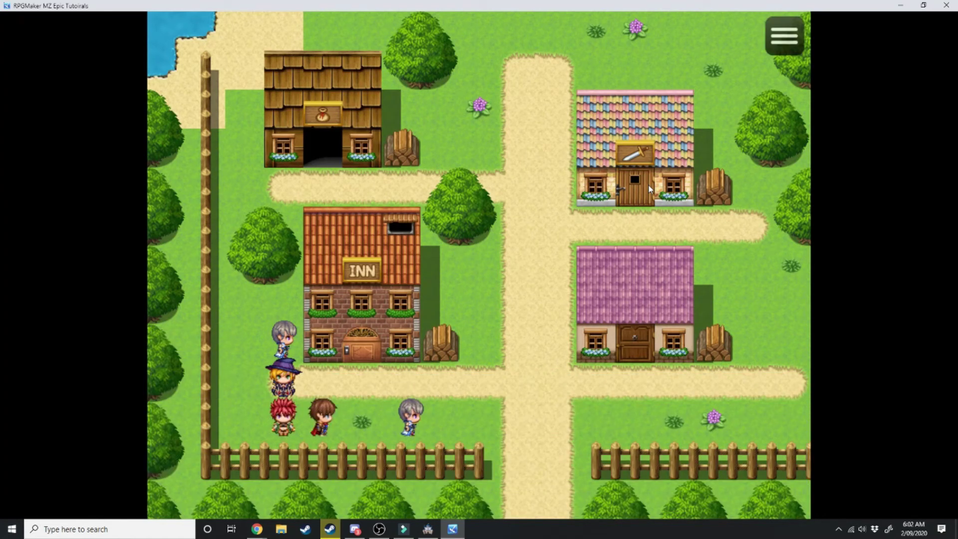
key("Right")
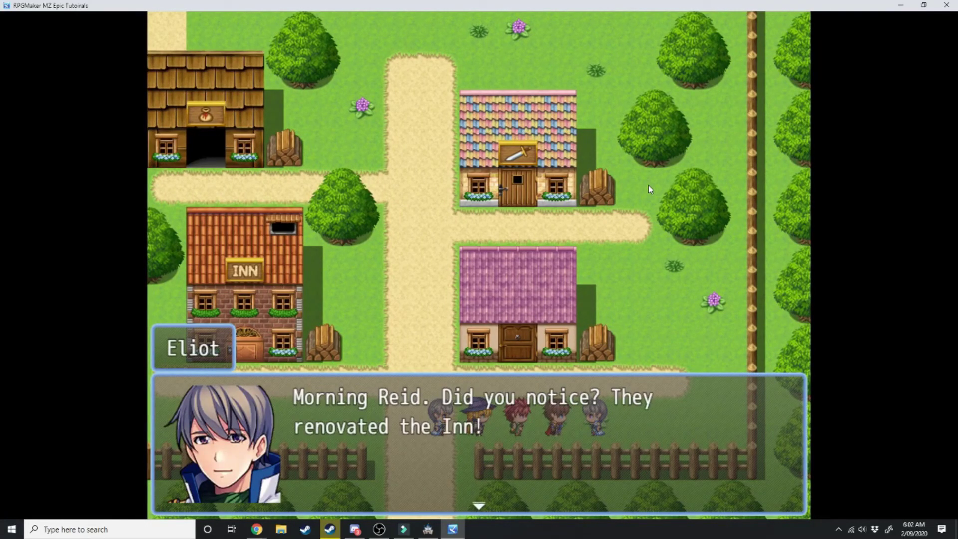
key("Return")
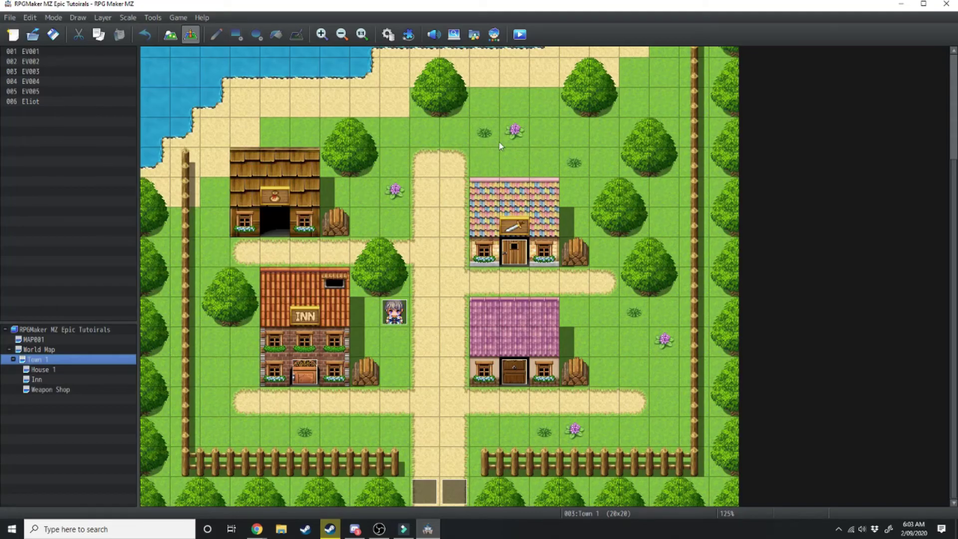
- Create a new event with a cat sprite from the Nature sheet
double_click(530, 129)
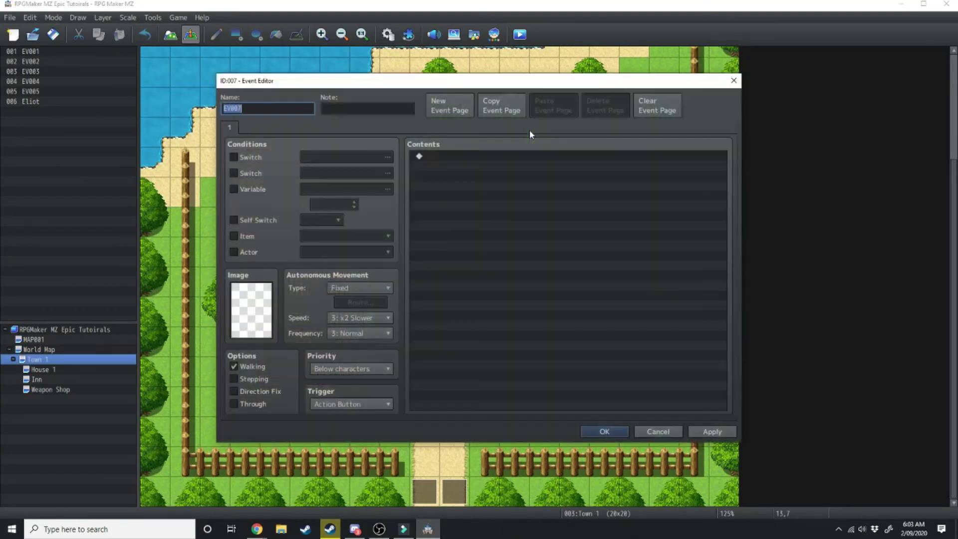
double_click(251, 310)
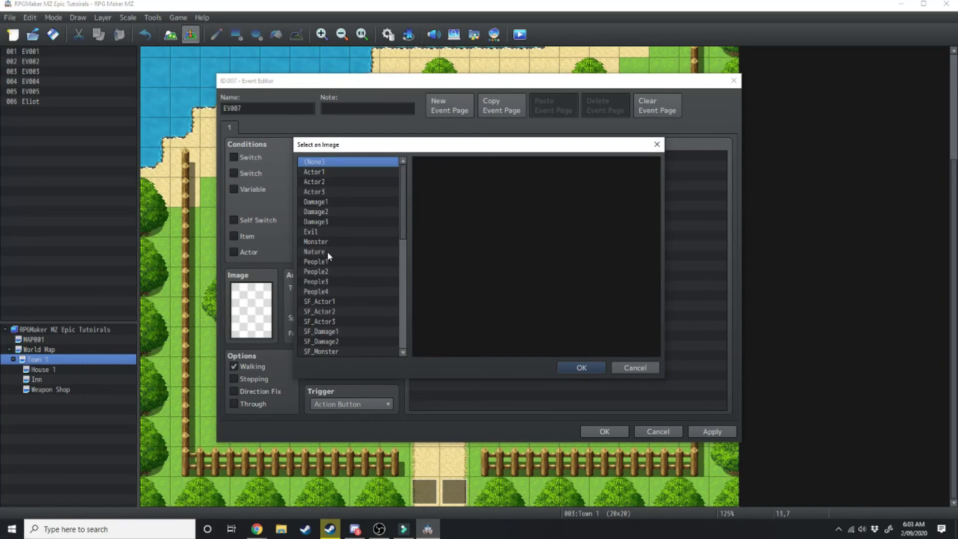
double_click(324, 252)
double_click(272, 289)
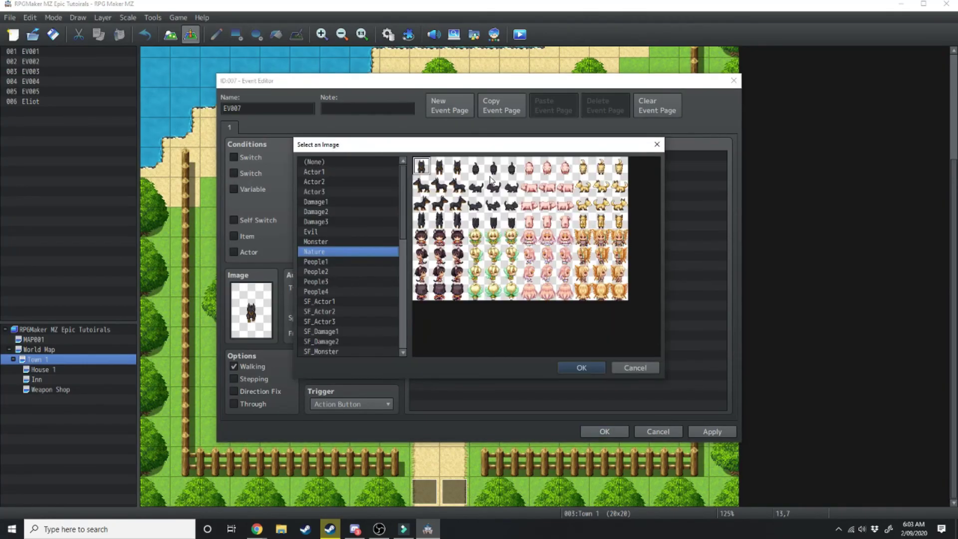
double_click(498, 181)
- Give the cat frequency 5: Highest, speed 4: Normal, and Custom movement type
left_click(353, 333)
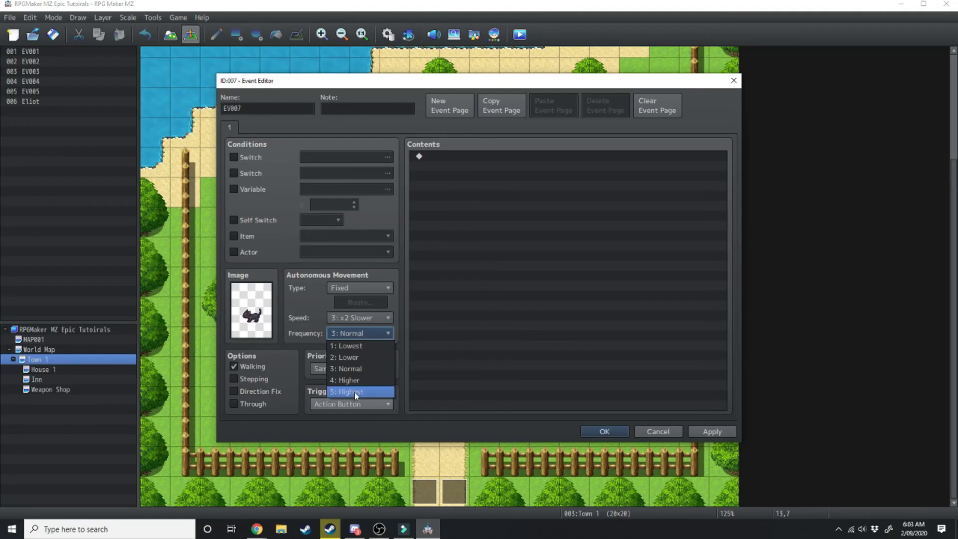
left_click(354, 392)
left_click(359, 318)
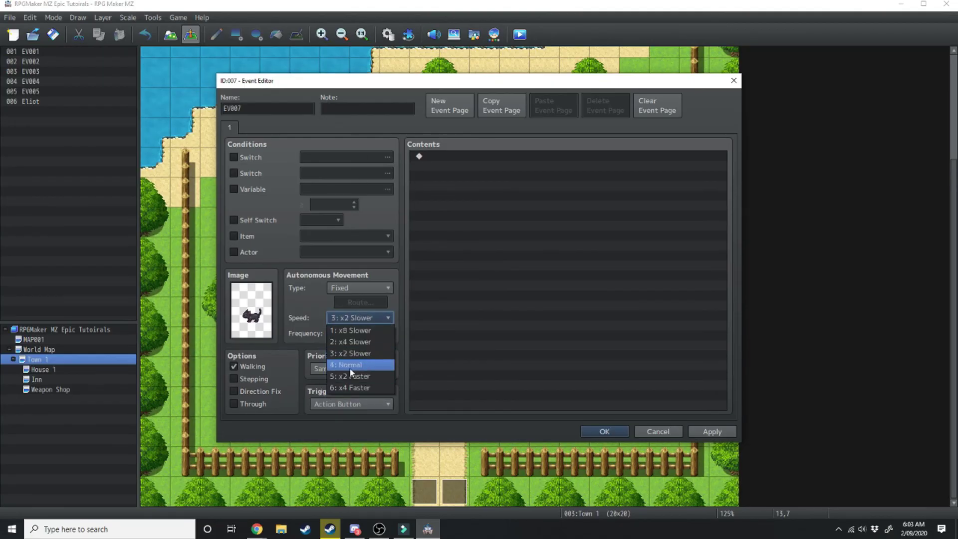
left_click(351, 369)
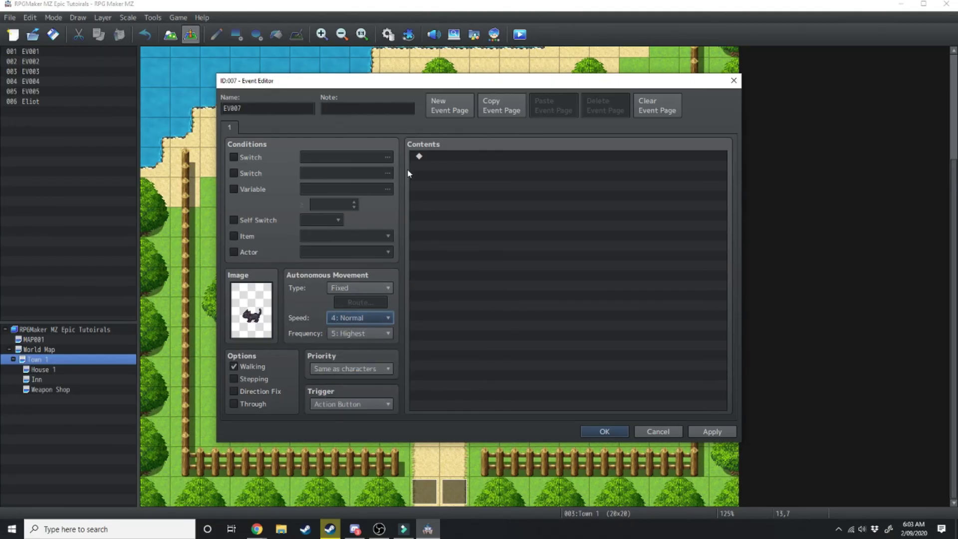
left_click_drag(443, 87, 480, 101)
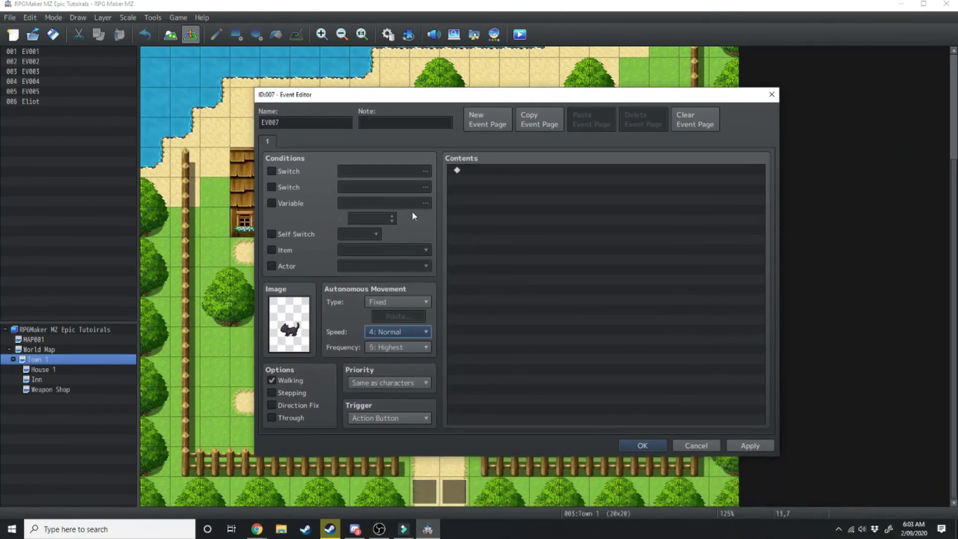
left_click(394, 302)
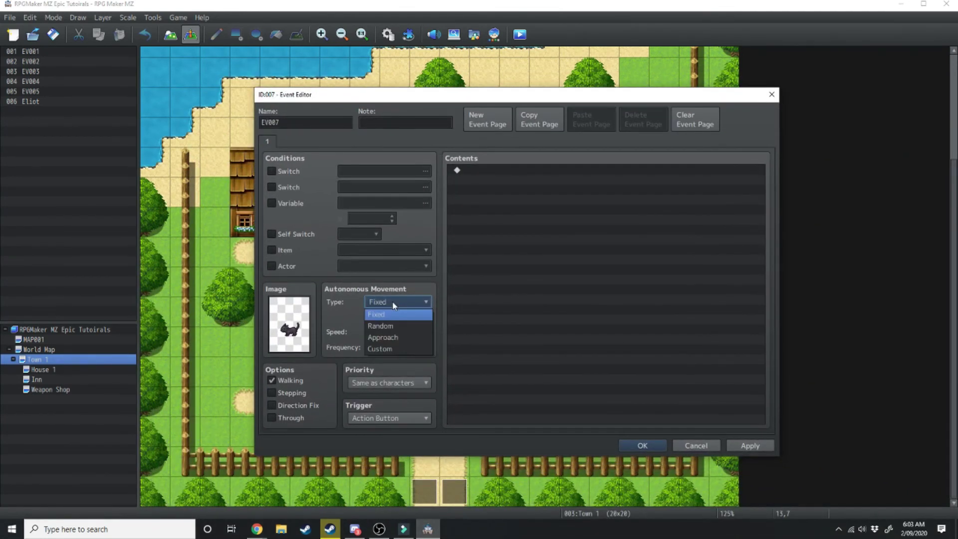
left_click(385, 347)
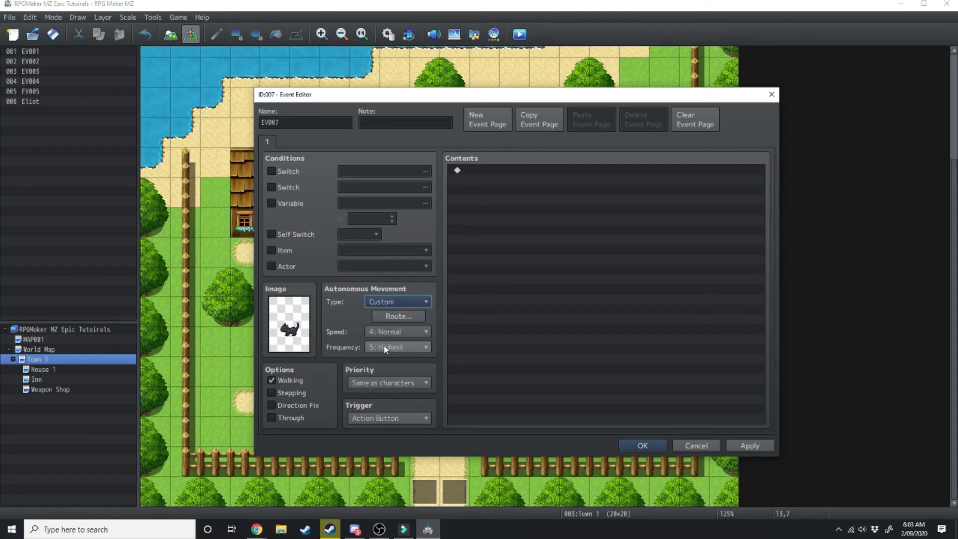
- Build the cat's route: down, left twice, up twice, right twice, down
left_click(393, 318)
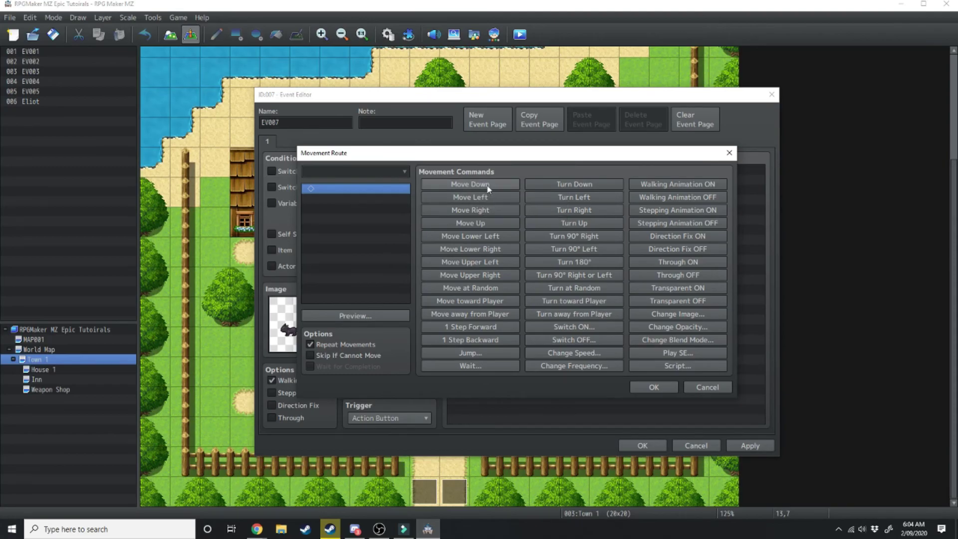
left_click(482, 189)
left_click(477, 199)
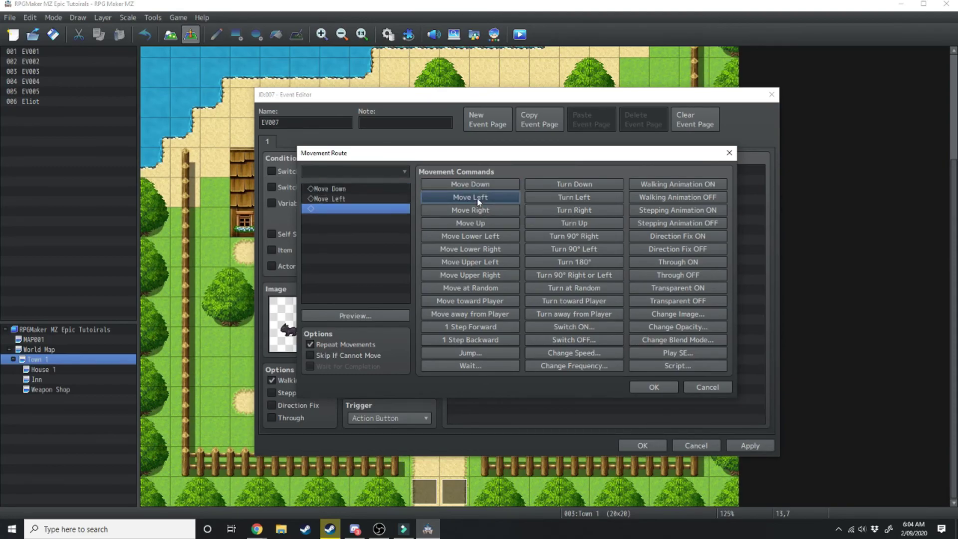
left_click(477, 199)
left_click(461, 224)
left_click(461, 223)
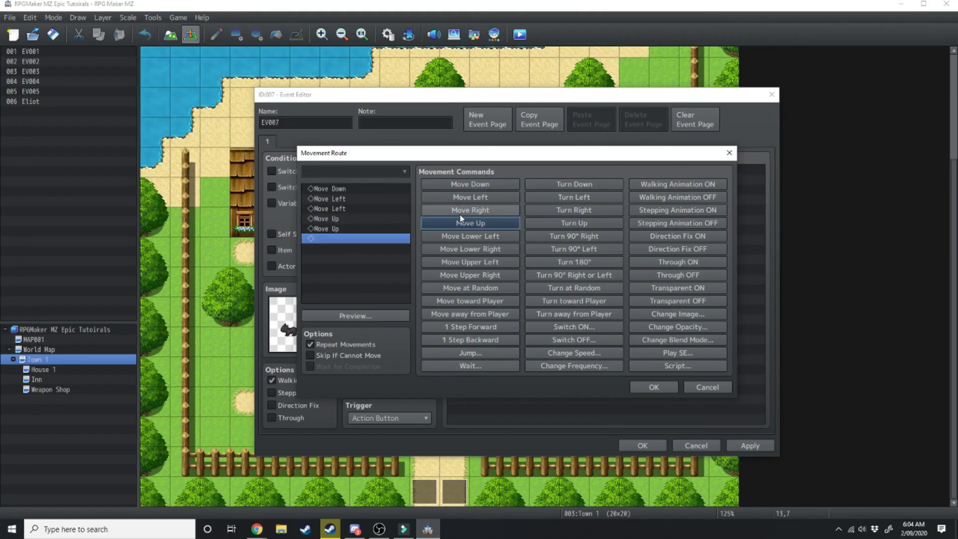
left_click(461, 215)
left_click(460, 215)
left_click(468, 184)
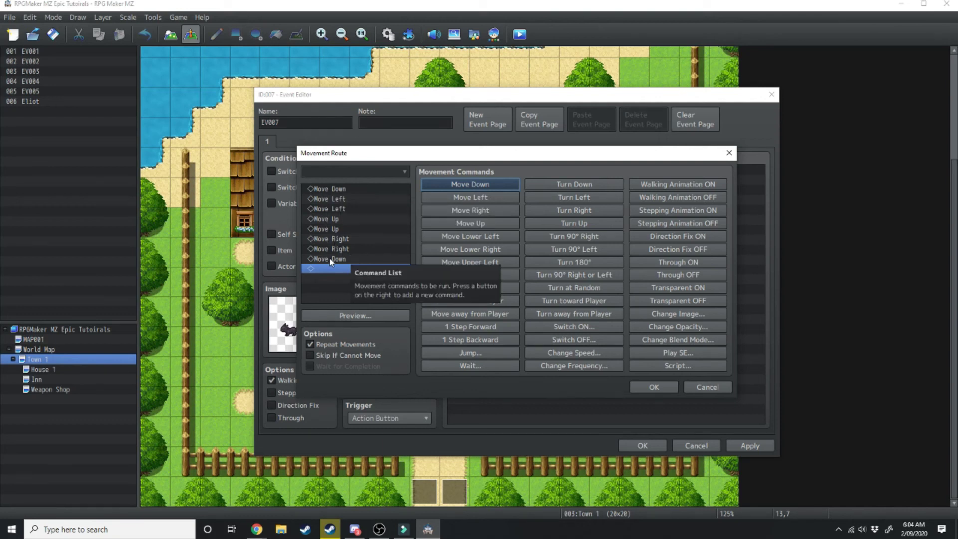
- Preview the cat's route on the map, then close the preview
left_click(337, 316)
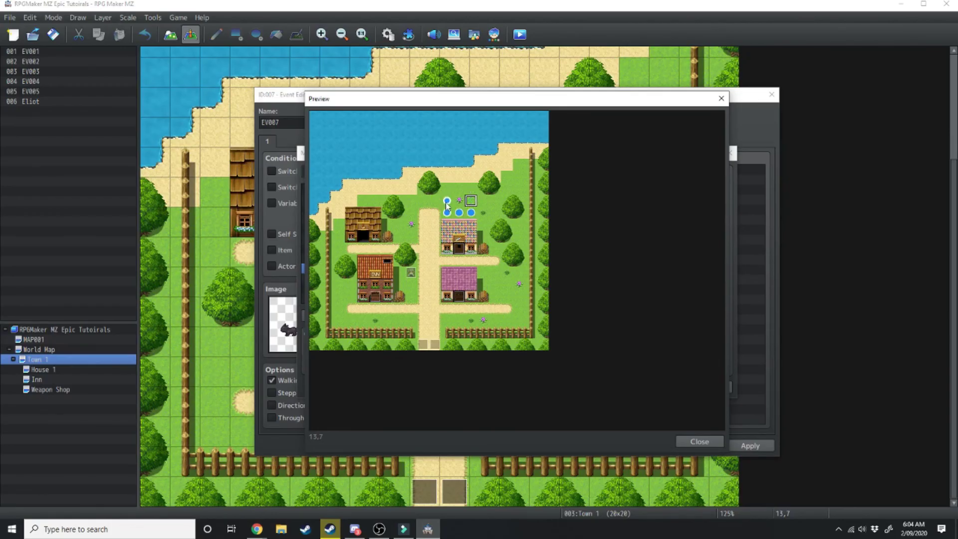
key("Escape")
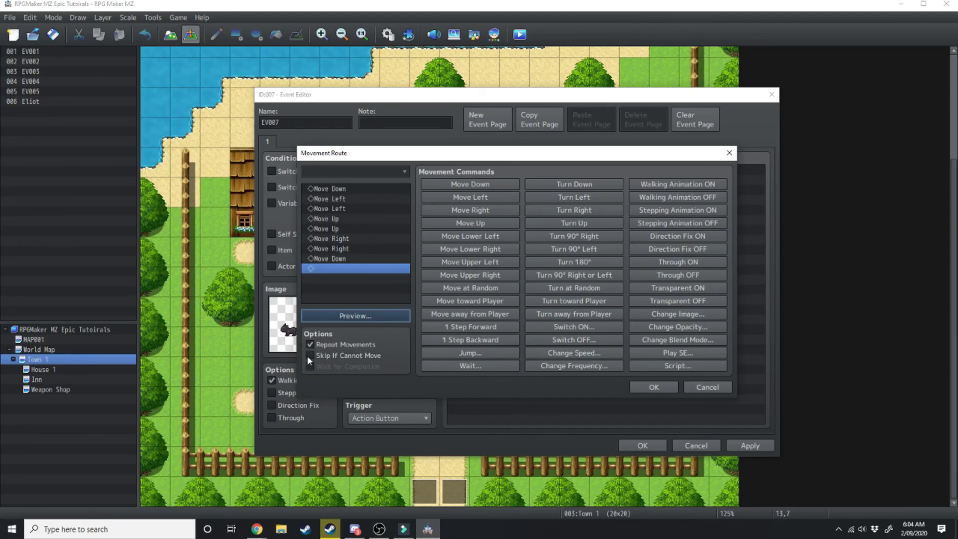
mouse_move(307, 355)
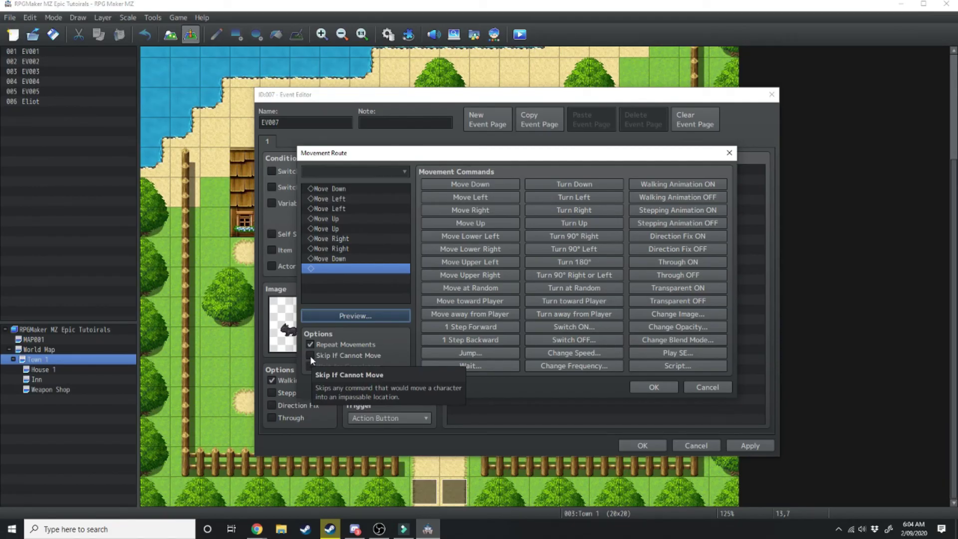
- Save the cat's route and event, launch a playtest, and walk the party around
left_click(652, 388)
key("Up")
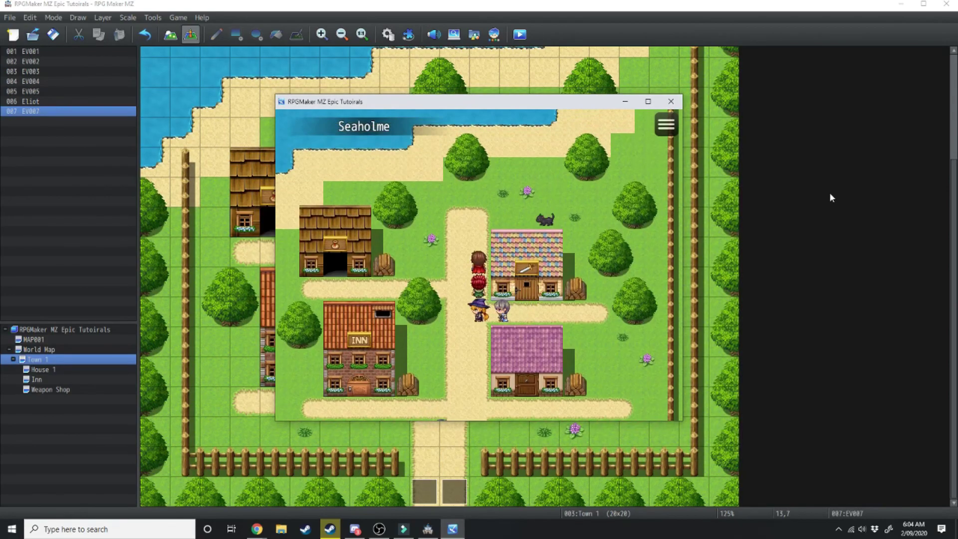
key("Right")
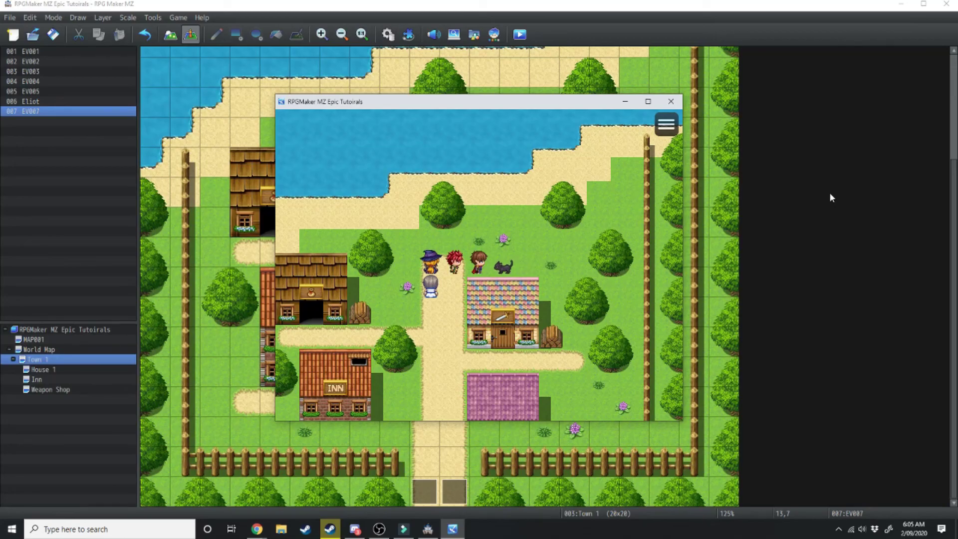
key("Left")
key("Down")
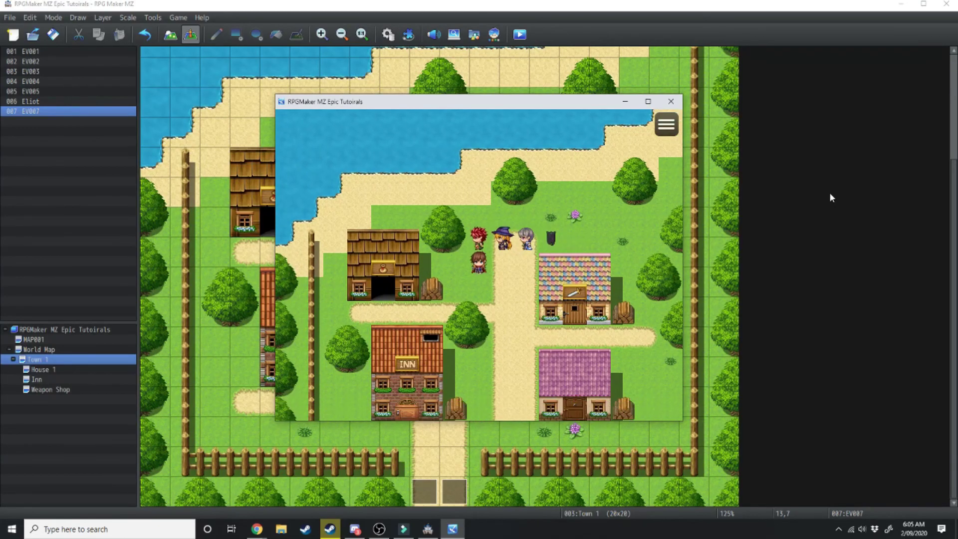
key("Right")
key("Up")
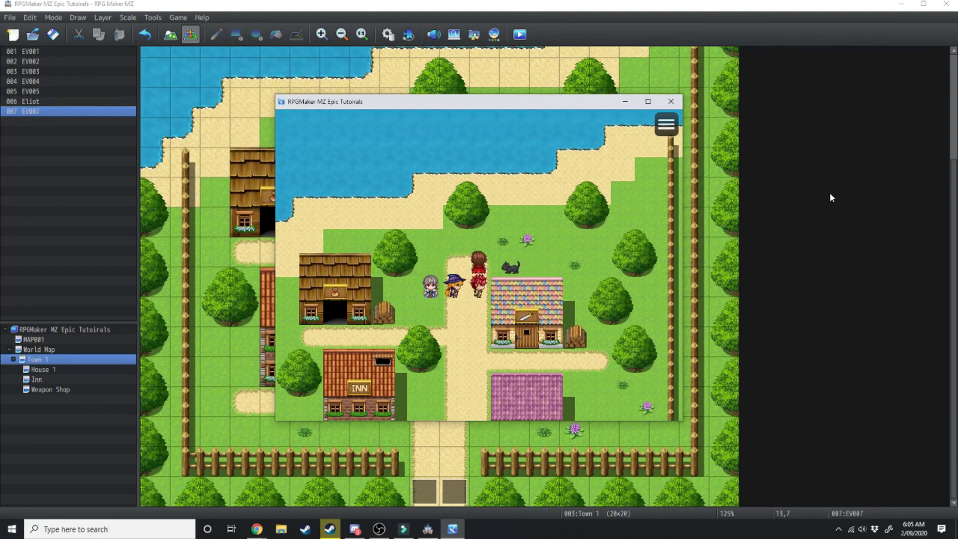
key("Up")
key("Right")
key("Right")
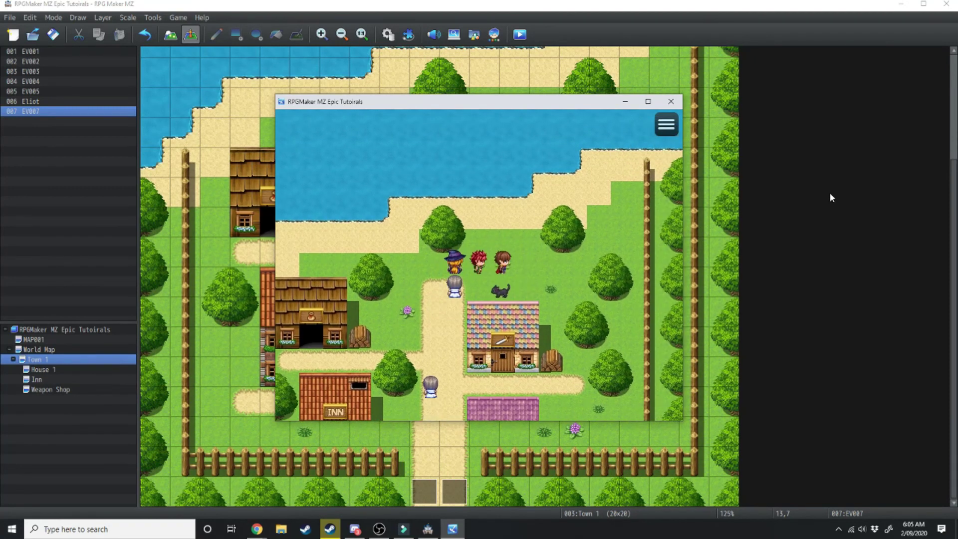
key("Right")
key("Right")
key("Right")
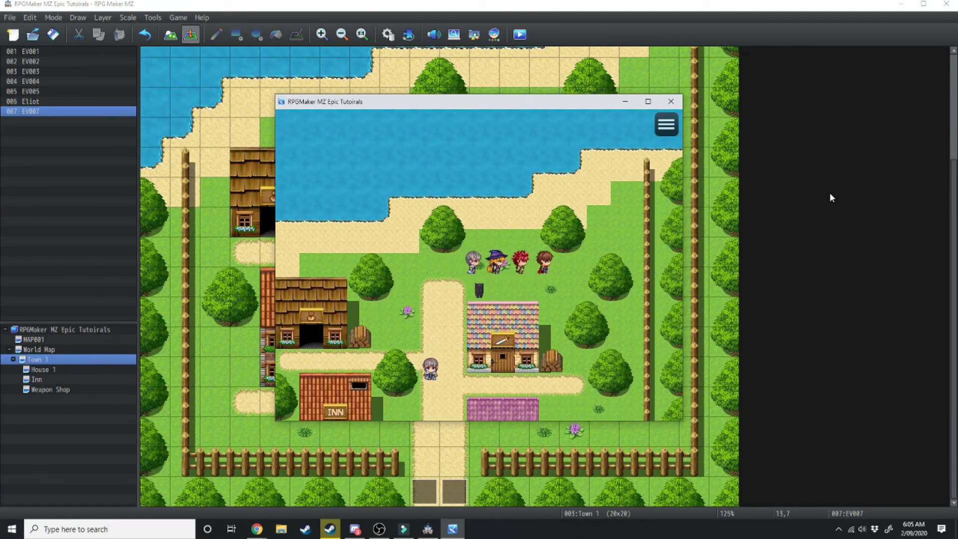
- Keep walking around town watching the cat circle, then close the playtest
key("Down")
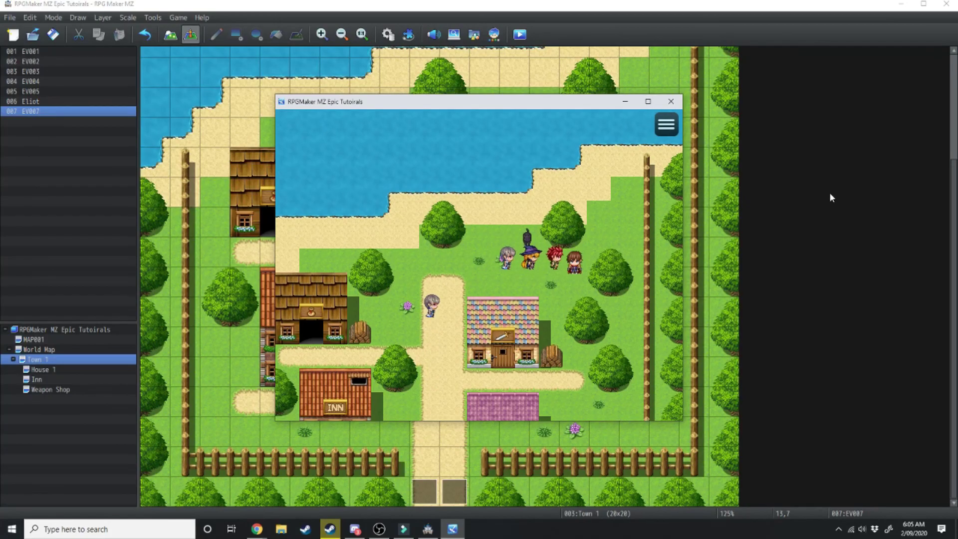
key("Left")
key("Left")
key("Left")
key("Left")
key("Left")
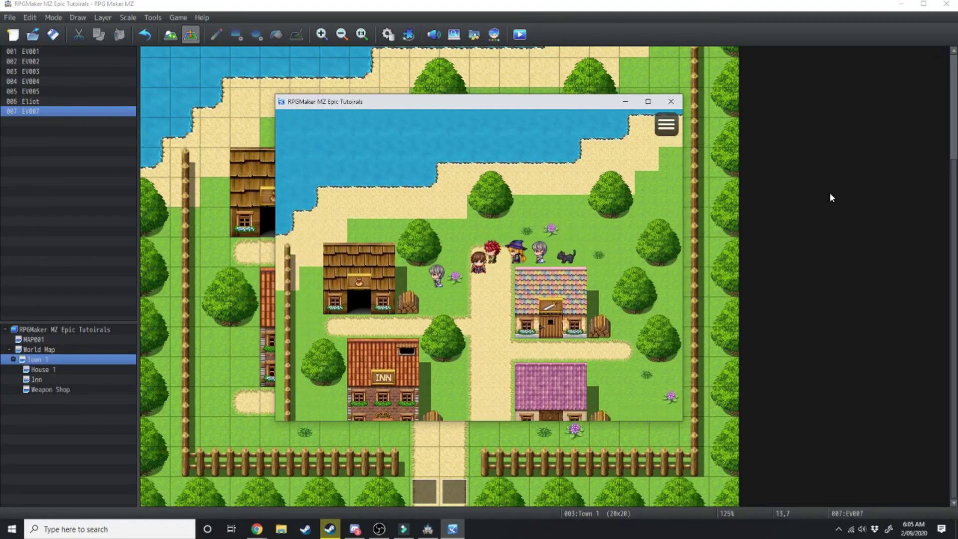
key("Down")
key("Down")
key("Left")
key("Up")
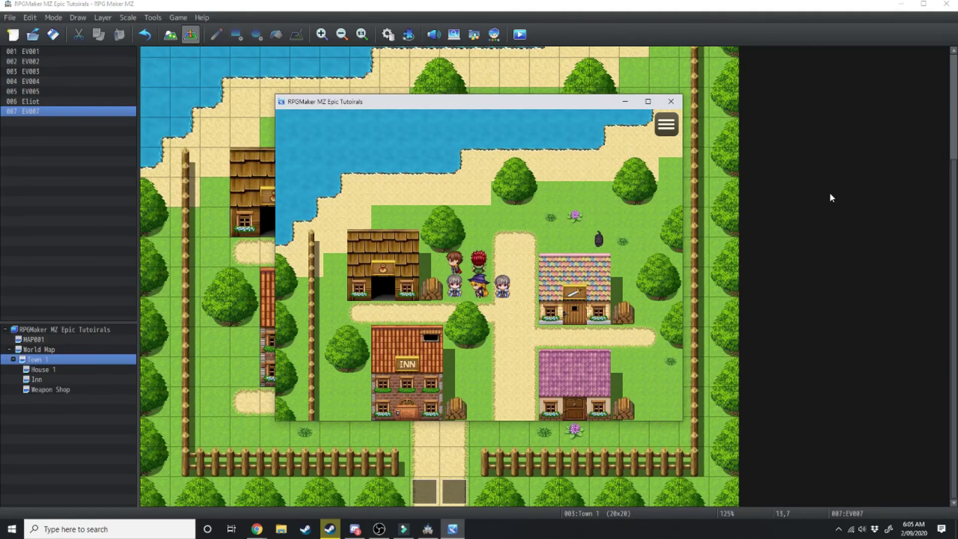
key("Down")
key("Down")
key("Right")
key("Right")
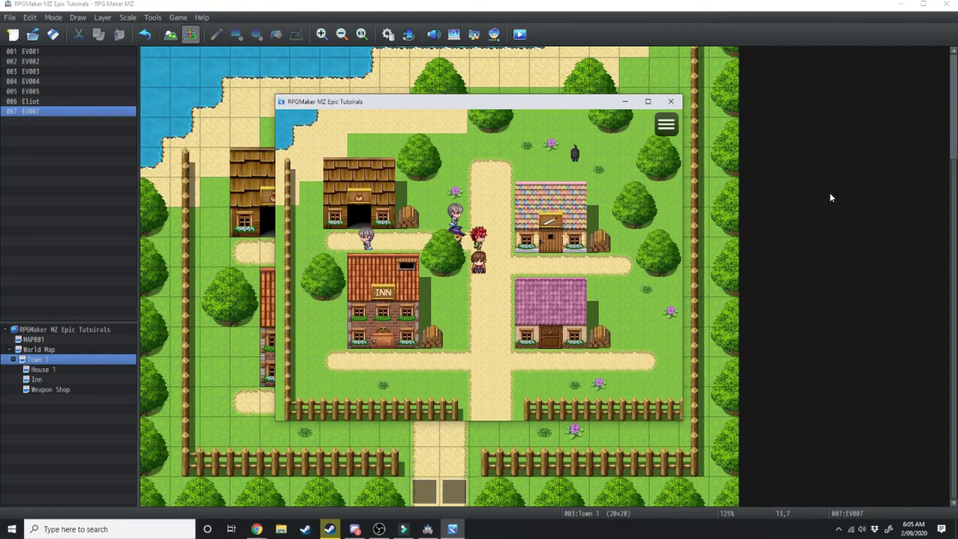
key("Down")
key("Down")
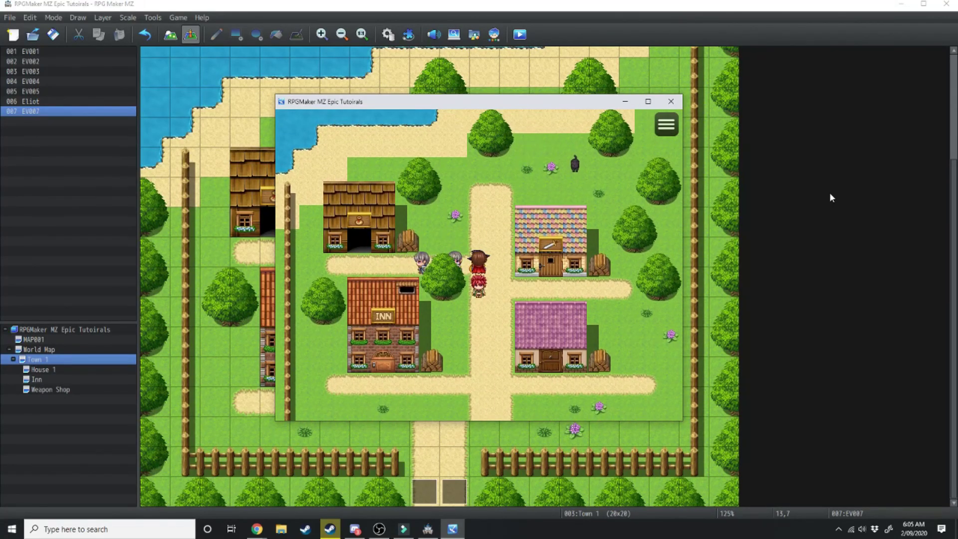
key("Right")
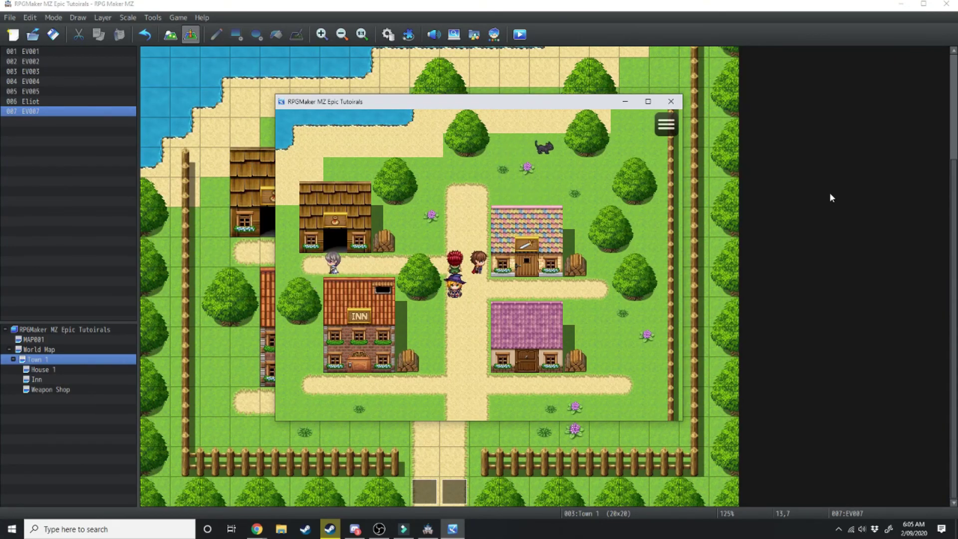
key("alt+F4")
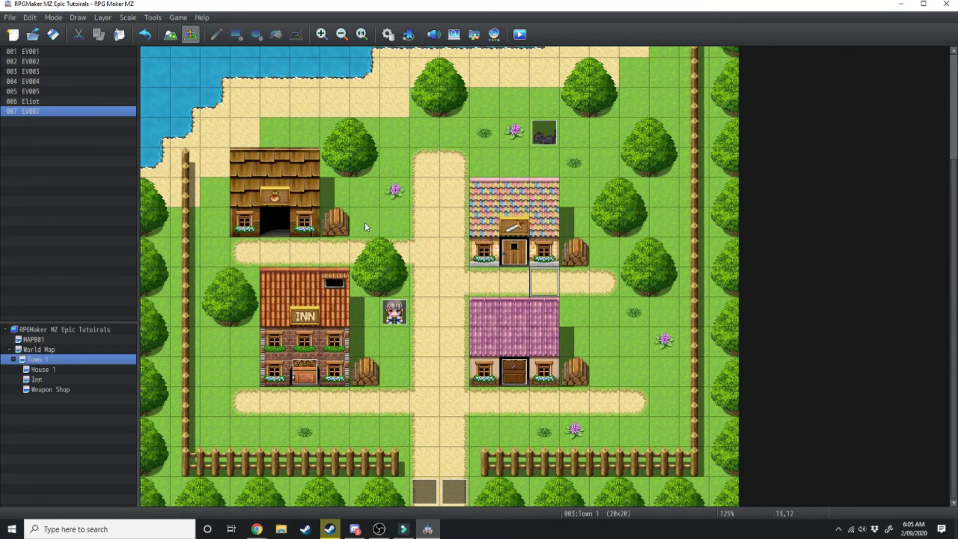
left_click(521, 206)
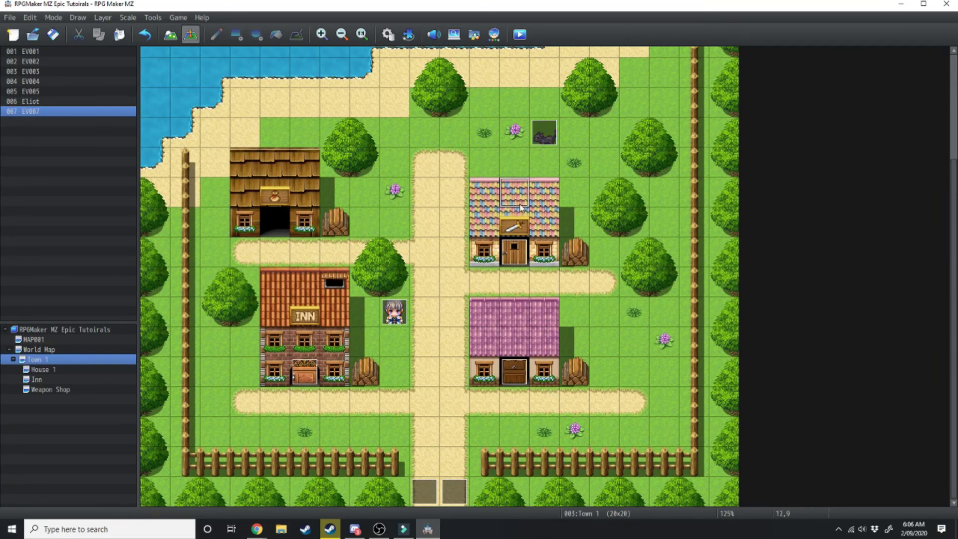